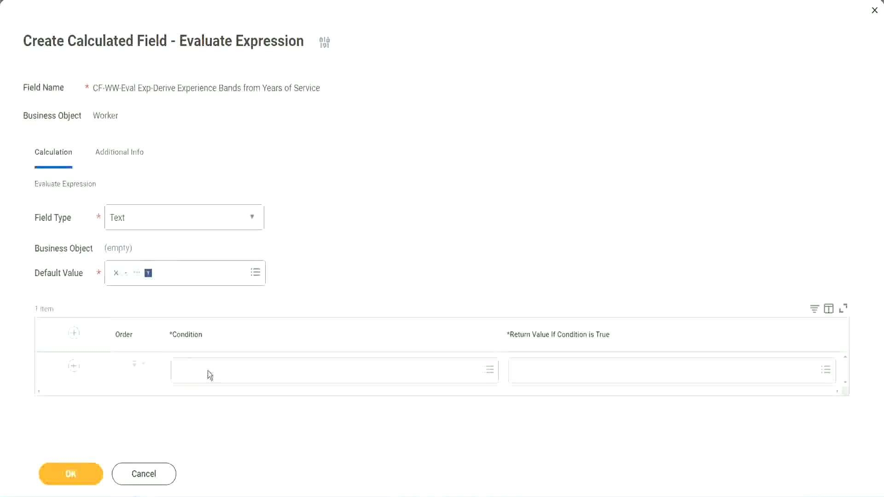
- Set the first row's condition to CF-WW-TF-Length of Service between 0 and 7 years, copying the name from the Notepad++ notes
left_click(209, 375)
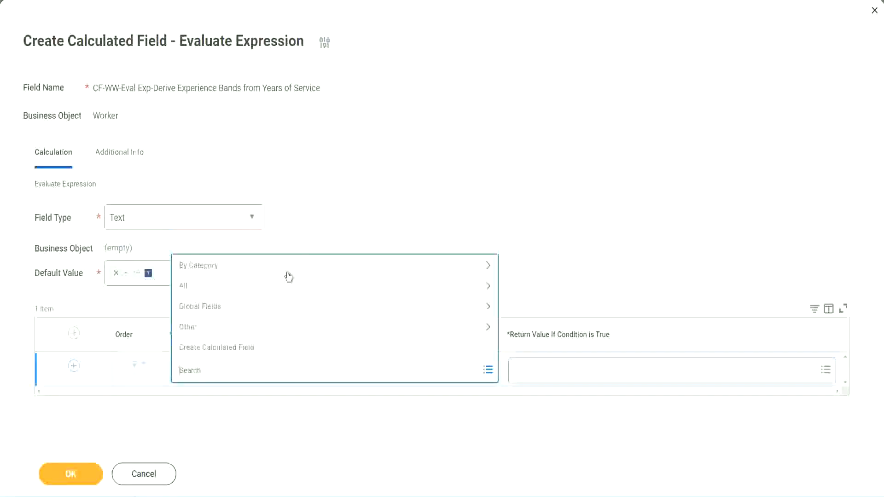
left_click(339, 208)
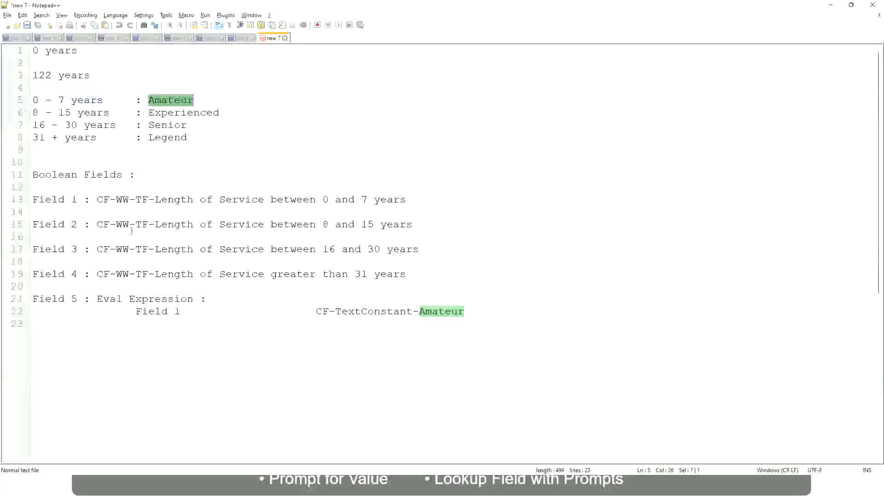
left_click_drag(97, 199, 407, 203)
key("ctrl+c")
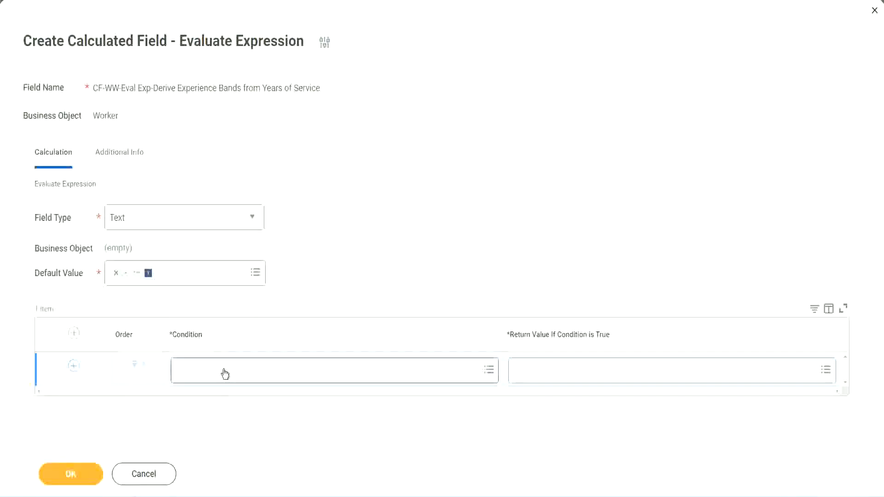
left_click(225, 374)
key("ctrl+v")
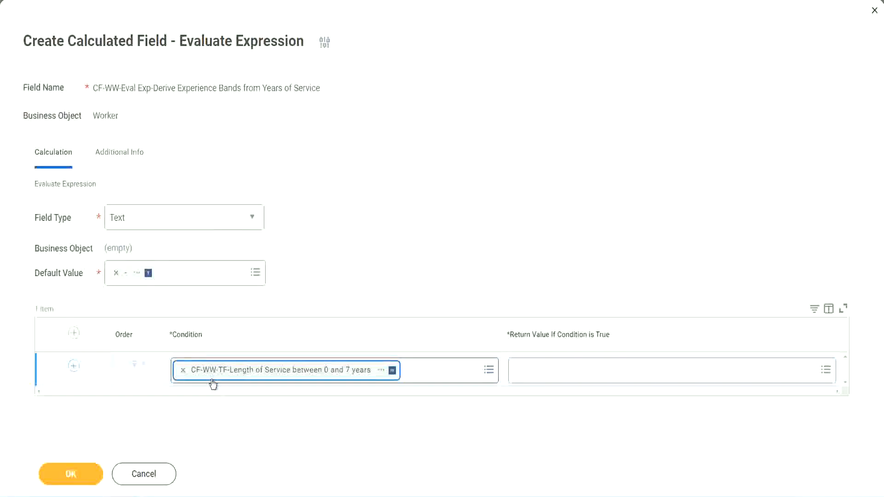
left_click(408, 256)
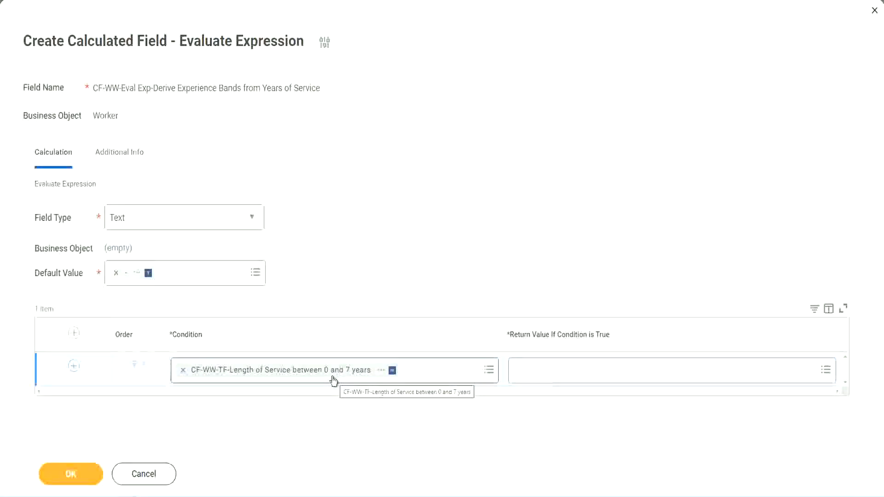
- Search the first row's return value options for "Amaterue" and close the list
left_click(576, 378)
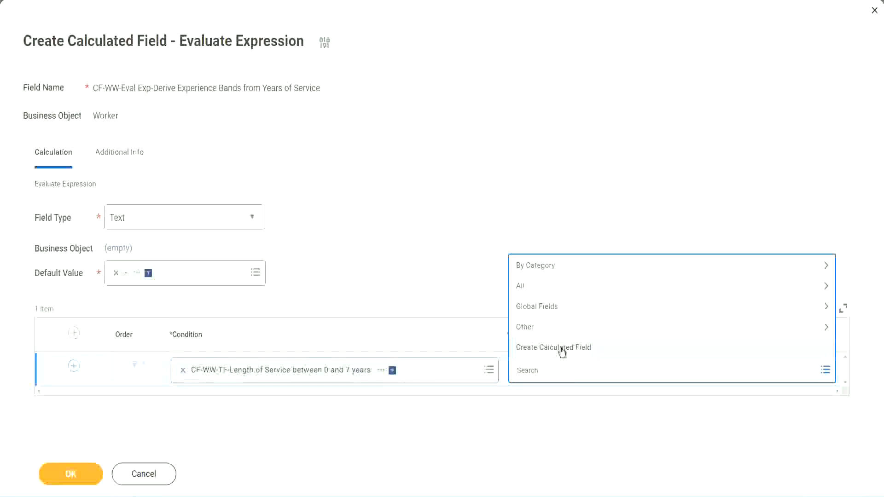
left_click(513, 229)
left_click(533, 371)
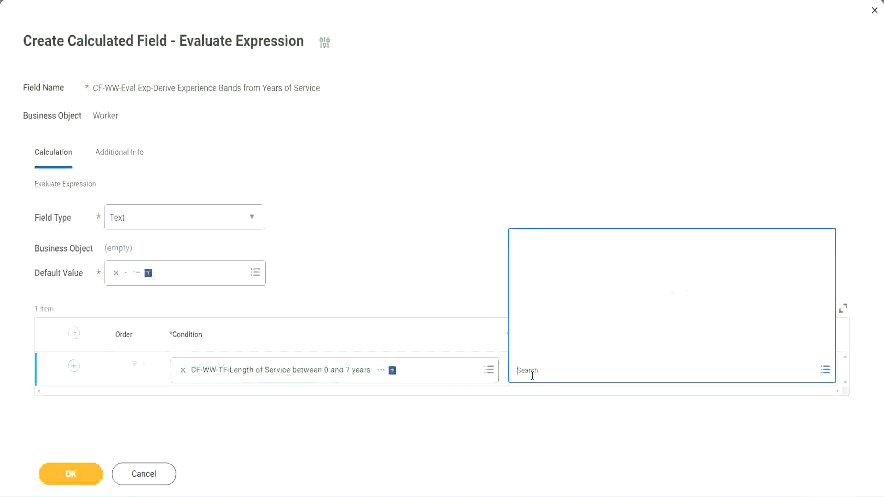
type("Amaterue")
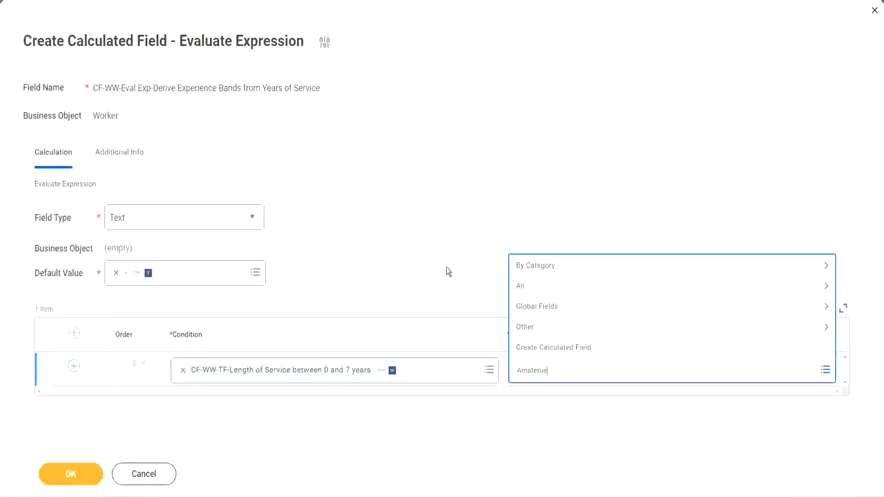
key("Return")
left_click(556, 373)
left_click(446, 269)
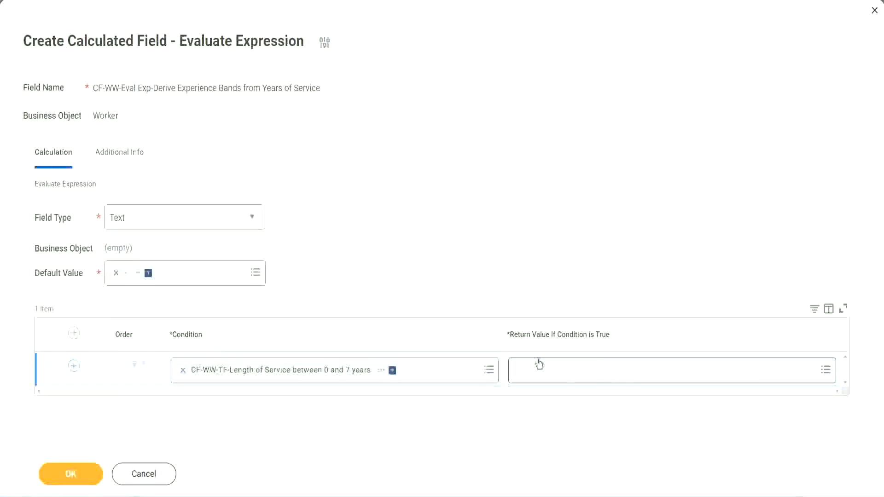
- Start a new calculated field named CF-WW-TC-Amateur for the first row's return value and open its business object choice
left_click(573, 369)
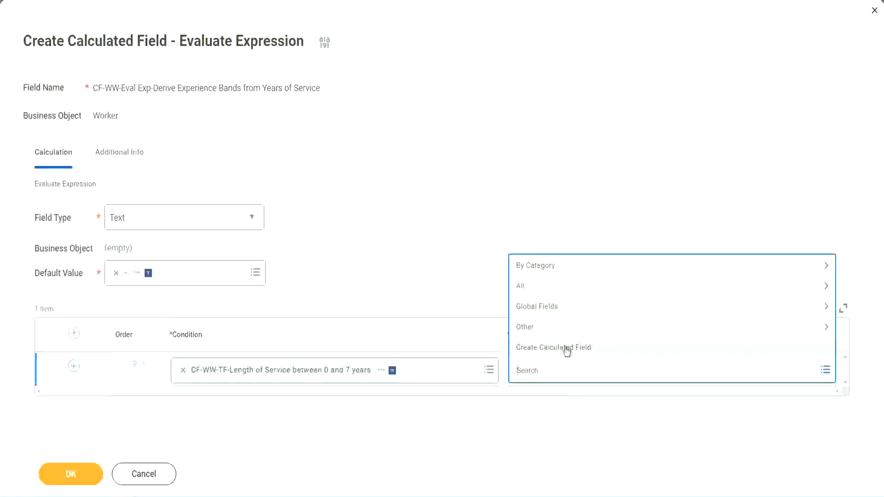
left_click(566, 349)
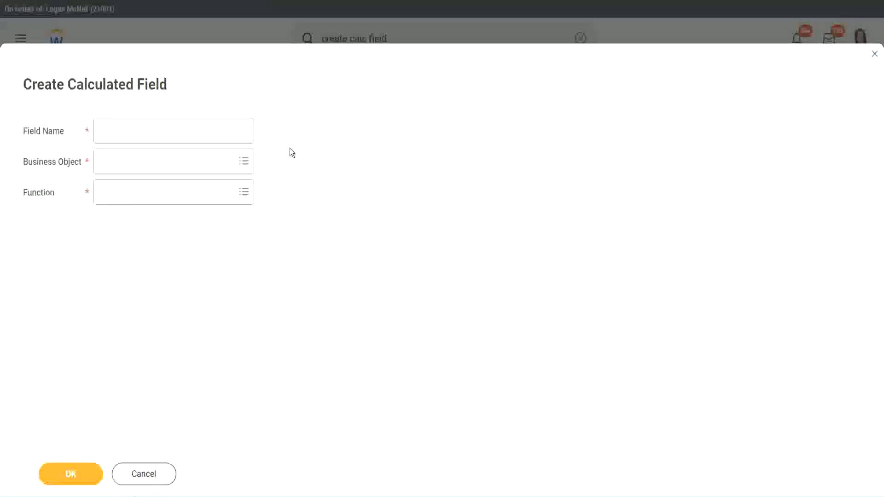
left_click(109, 132)
type("CF")
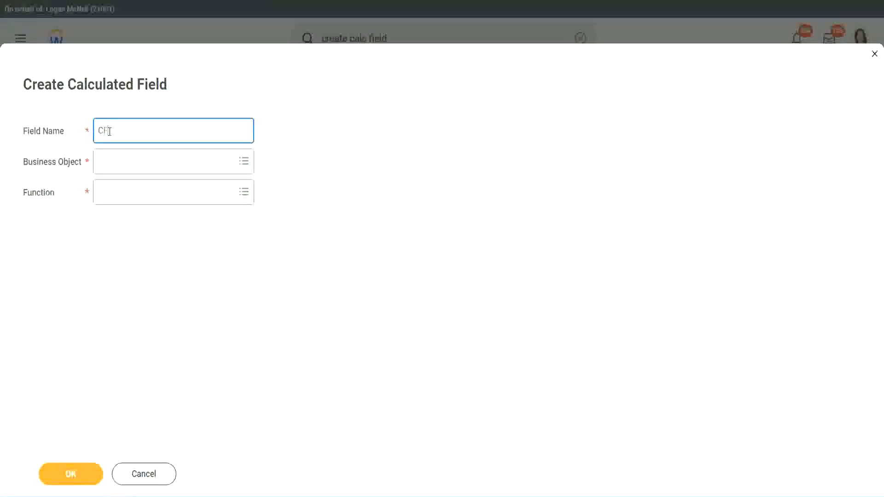
type("TC-Am")
type("ateur")
type("WW")
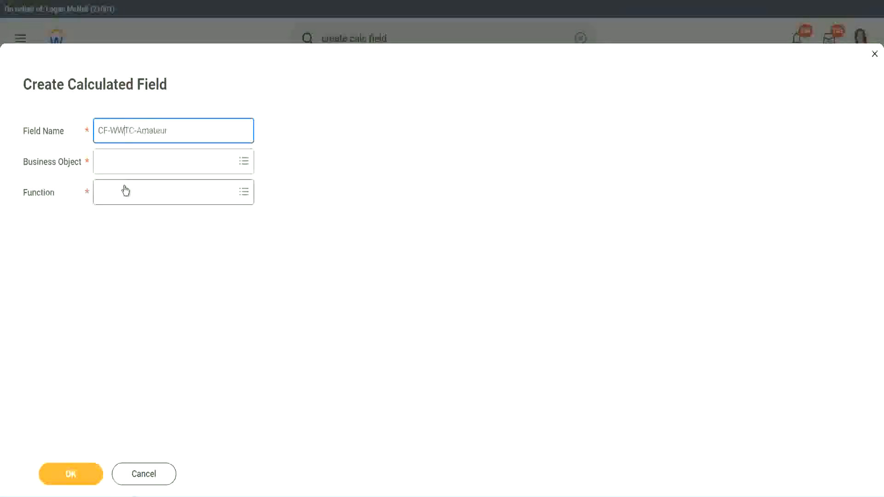
left_click(125, 164)
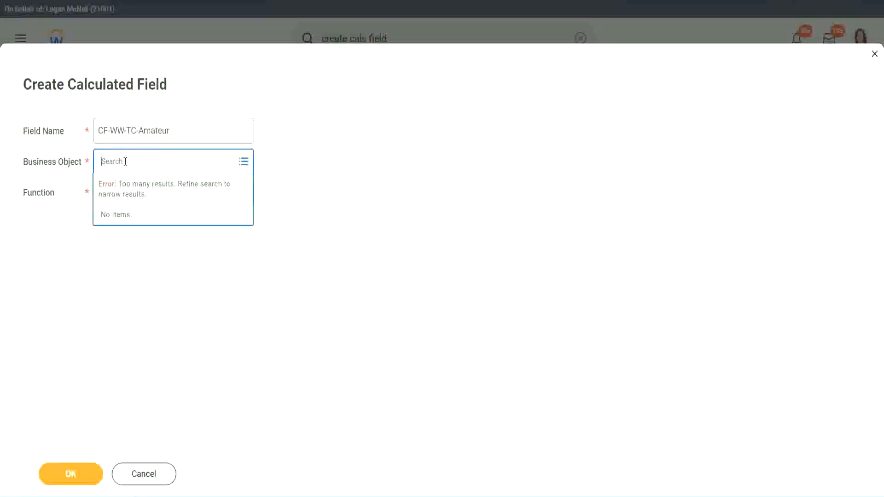
type("worker")
key("BackSpace")
key("BackSpace")
key("BackSpace")
key("BackSpace")
key("BackSpace")
key("BackSpace")
- Search for "global" and choose Global as the business object of the new calculated field
type("global")
key("Return")
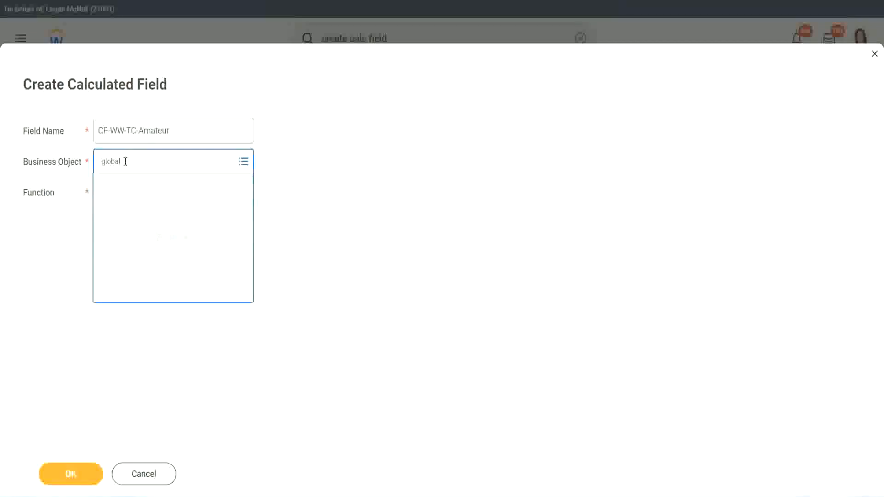
left_click(139, 219)
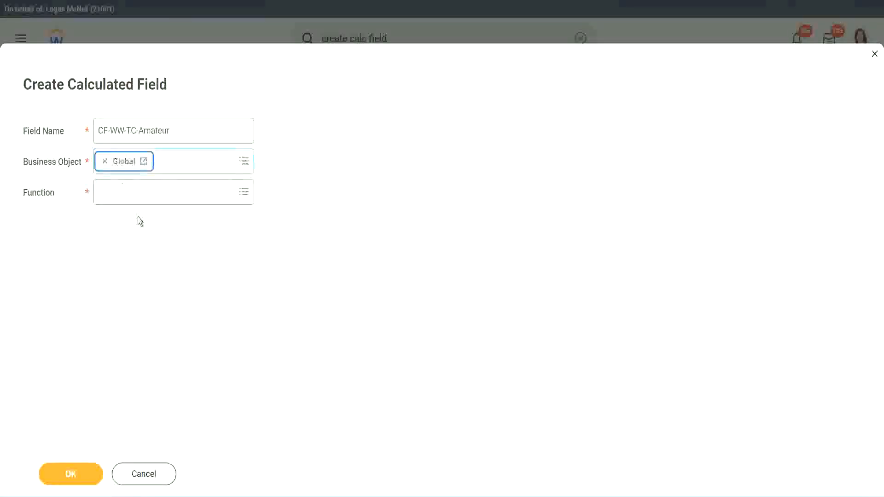
triple_click(229, 128)
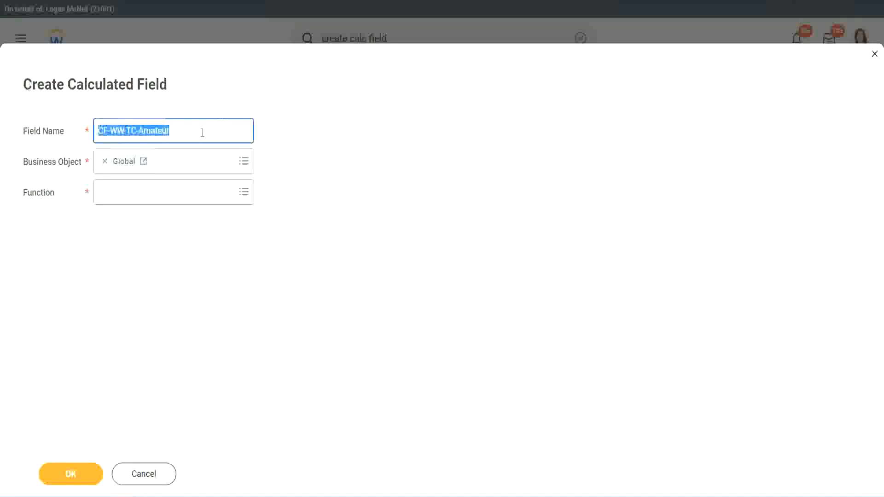
left_click(192, 132)
double_click(174, 129)
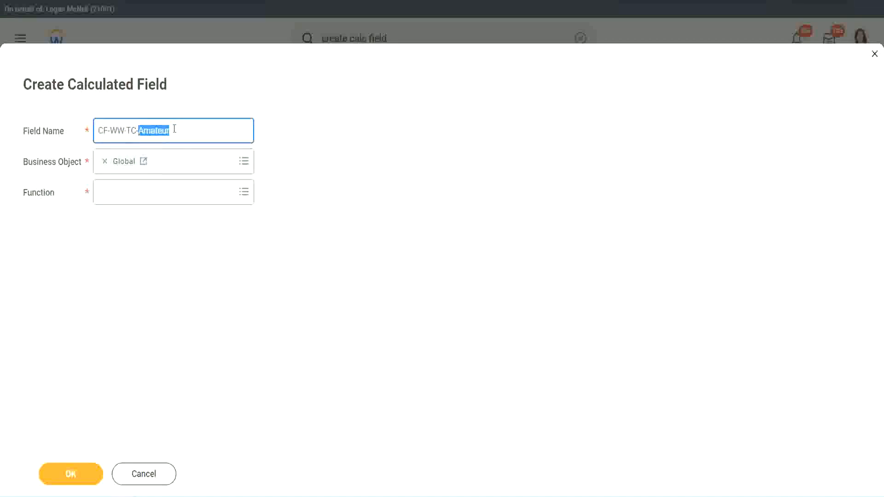
left_click(183, 129)
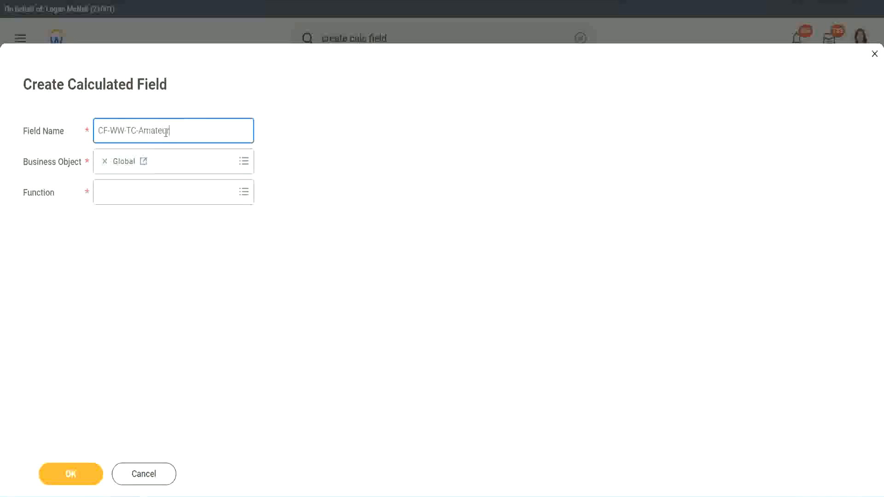
double_click(166, 132)
- Choose the Text Constant function for CF-WW-TC-Amateur, set its constant to Amateur and save the field
left_click(122, 193)
type("text const")
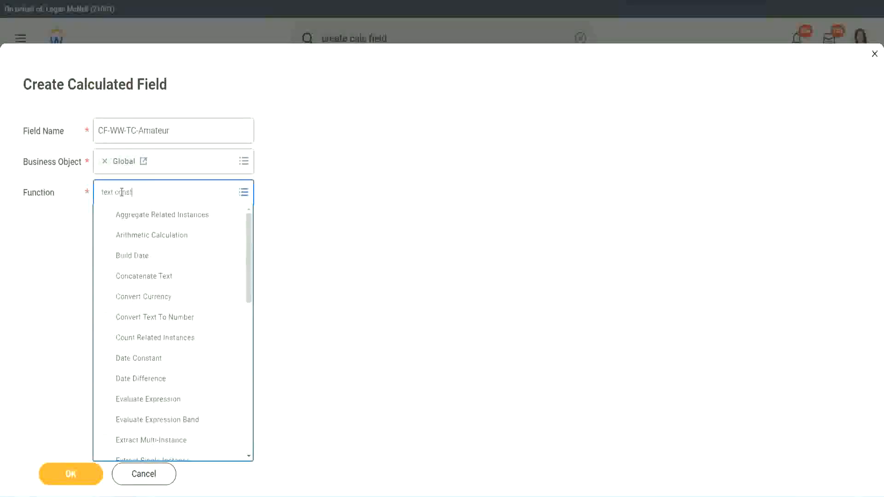
key("Return")
left_click(73, 481)
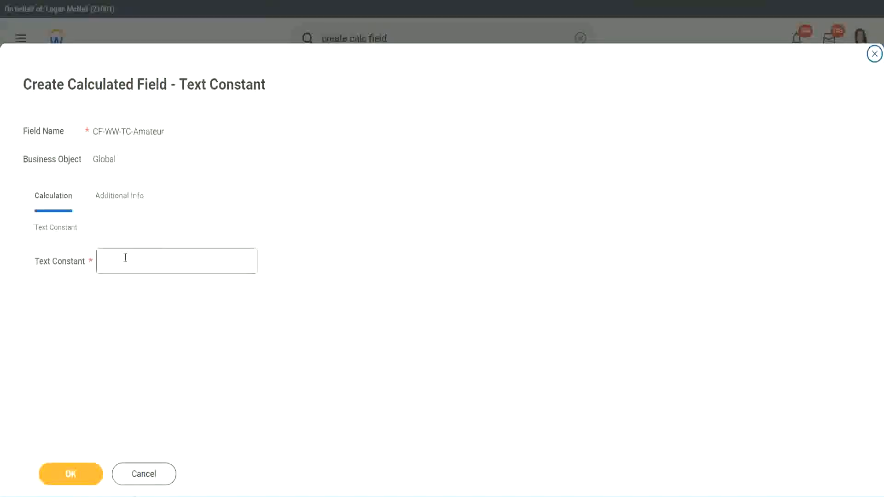
left_click(146, 261)
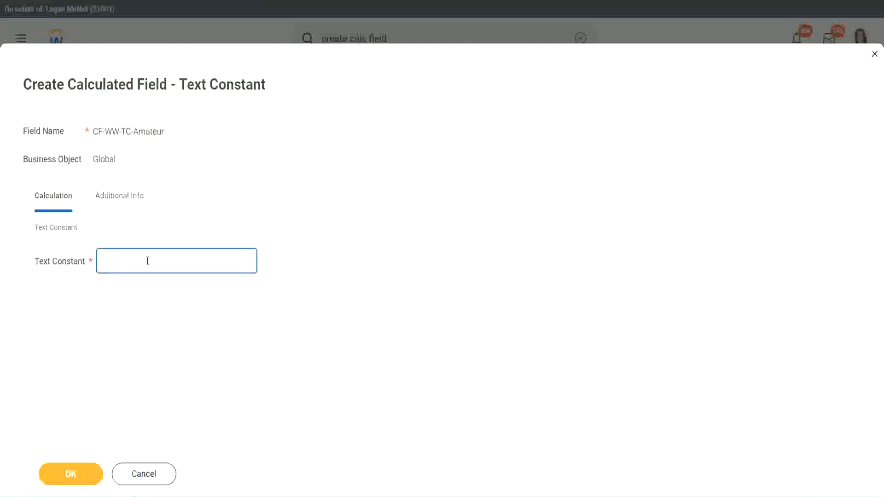
type("Amateur")
left_click(70, 475)
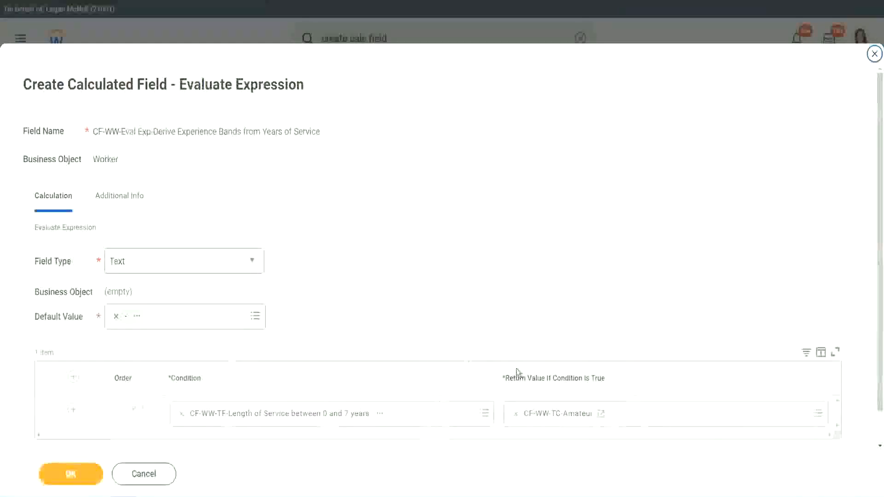
right_click(549, 417)
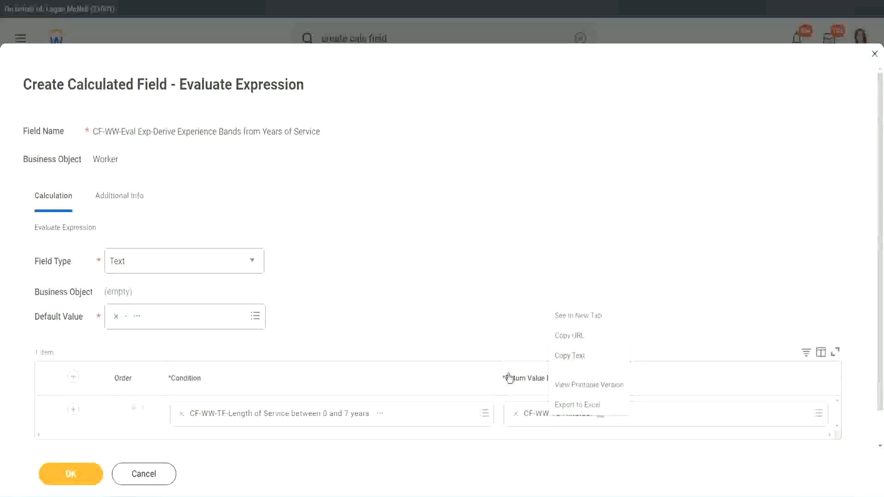
left_click(548, 419)
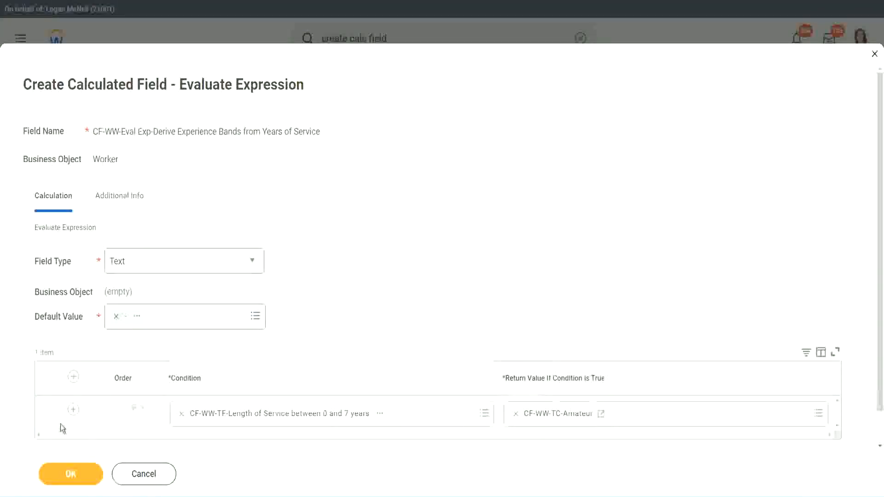
- Add three more condition rows and set the second row's condition to CF-WW-TF-Length of Service between 8 and 15 years
left_click(74, 410)
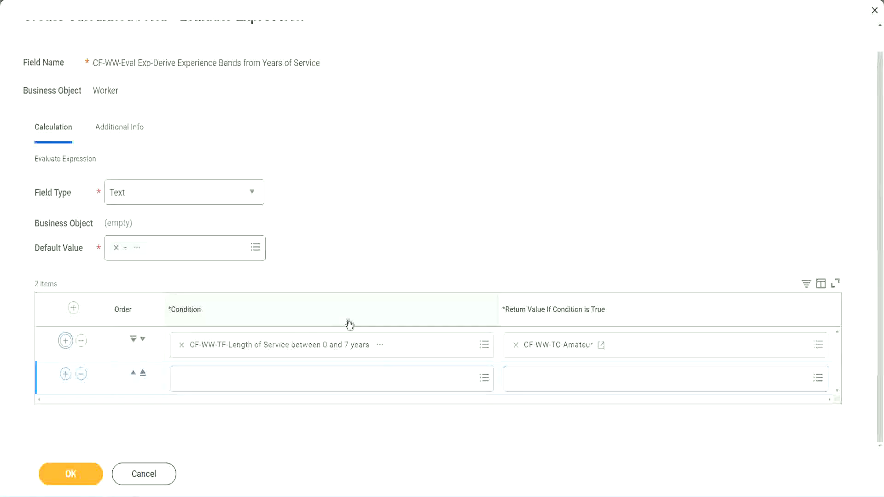
left_click(66, 377)
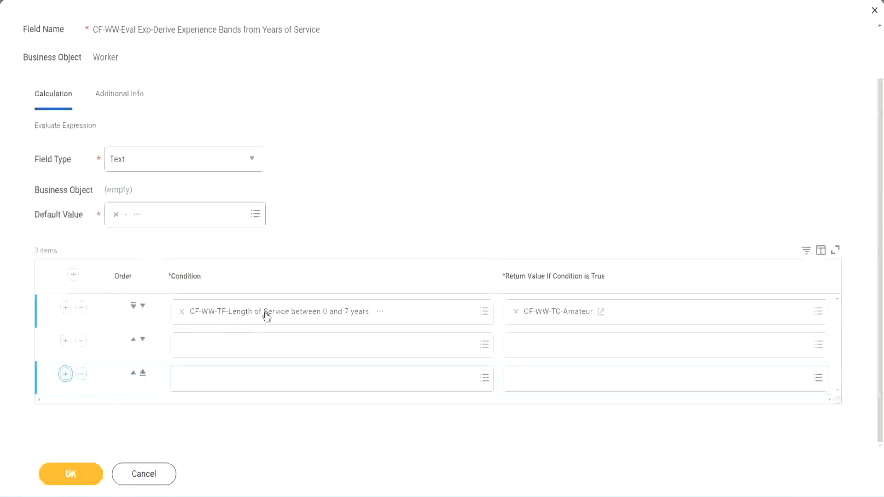
left_click(217, 348)
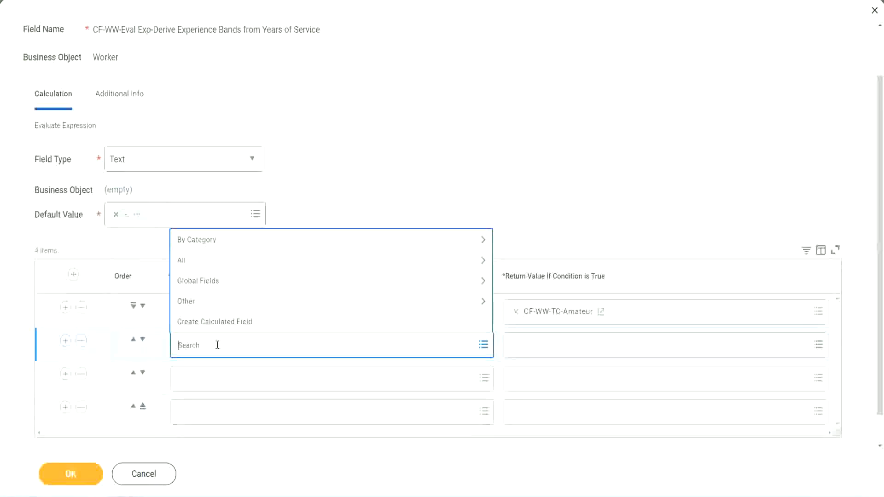
type("cf-ww-tf")
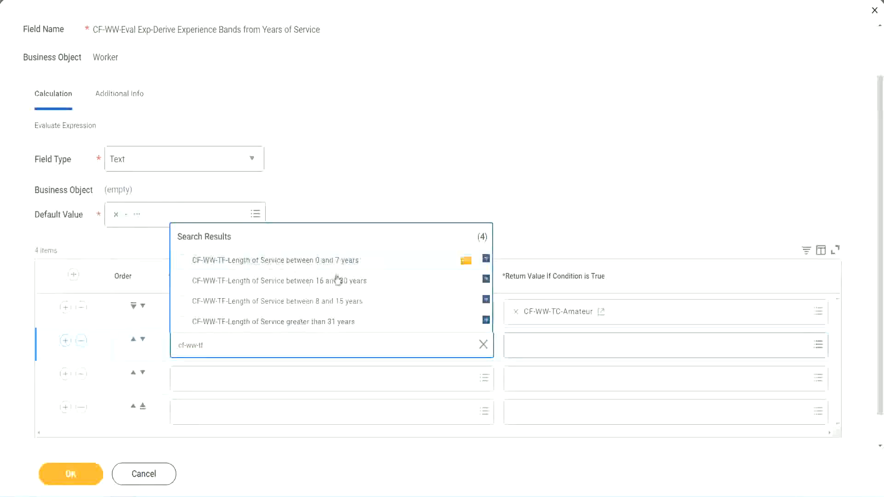
left_click(340, 306)
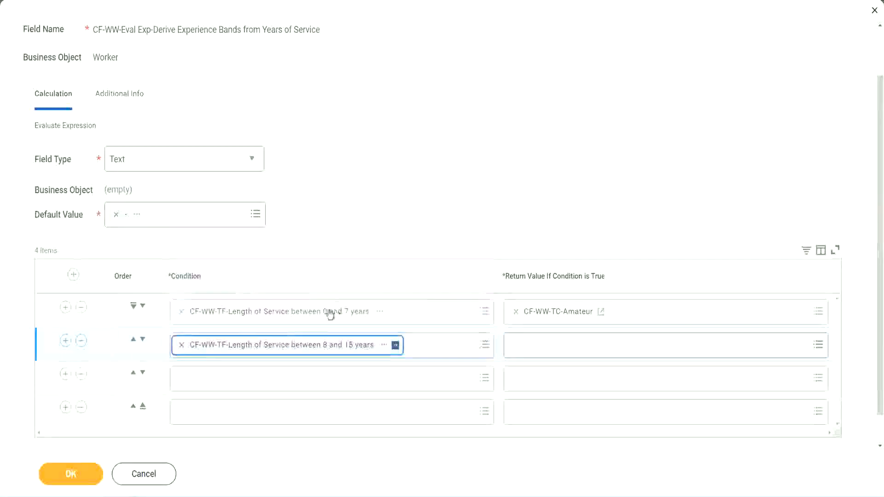
- Set the third row's condition to CF-WW-TF-Length of Service between 16 and 30 years
left_click(223, 379)
type("cf")
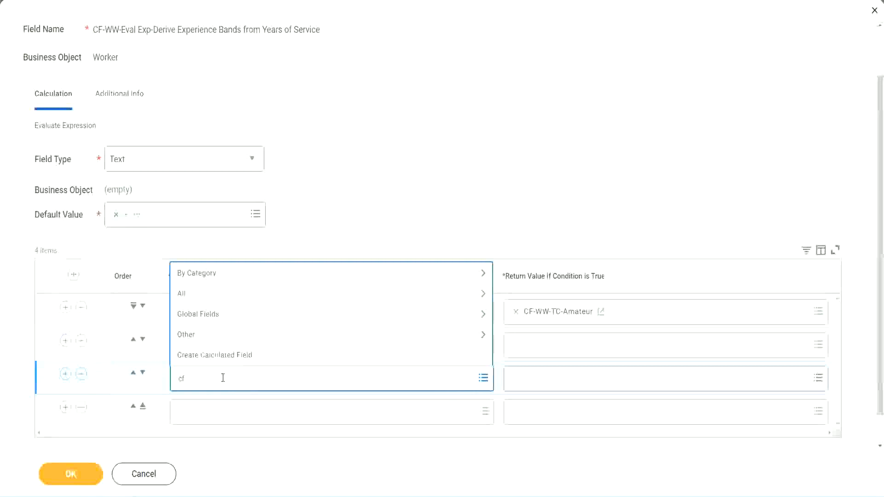
type("-ww-tc")
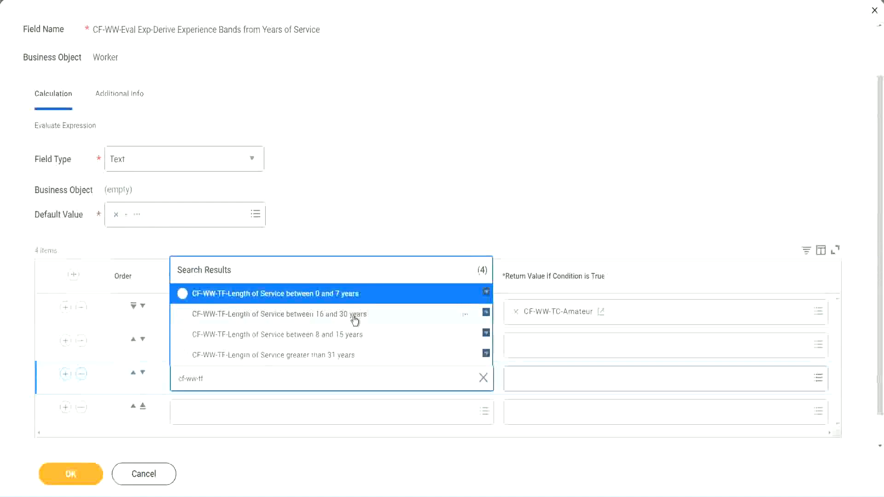
left_click(354, 319)
- Set the fourth row's condition to CF-WW-TF-Length of Service greater than 31 years
left_click(209, 413)
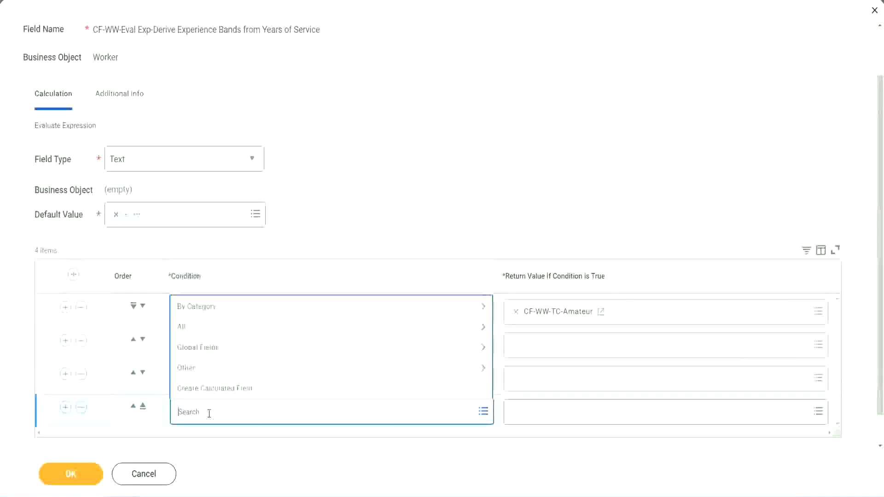
type("cf-ww")
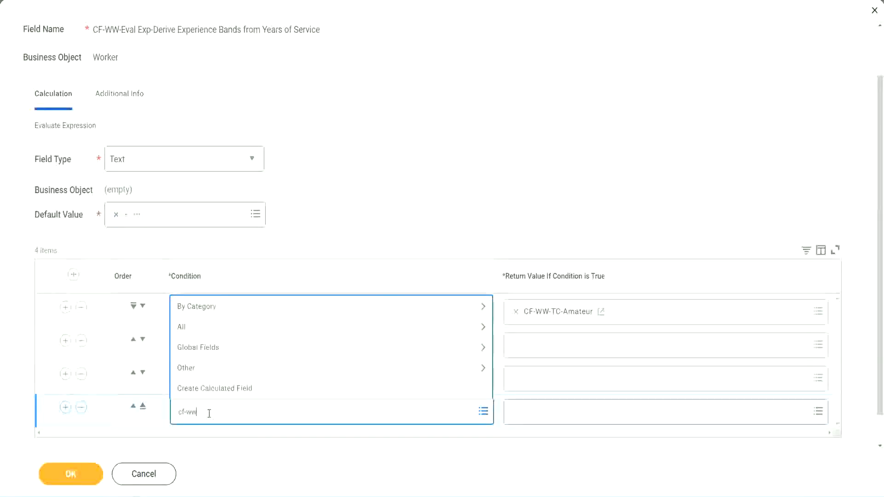
type(" tf 31")
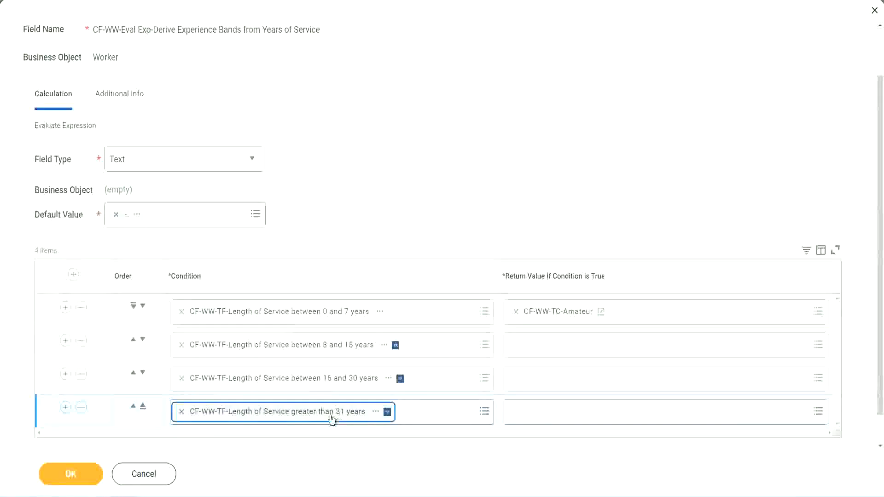
- Move the 8 to 15 years condition row above the 0 to 7 years row and return it to second place
left_click(397, 190)
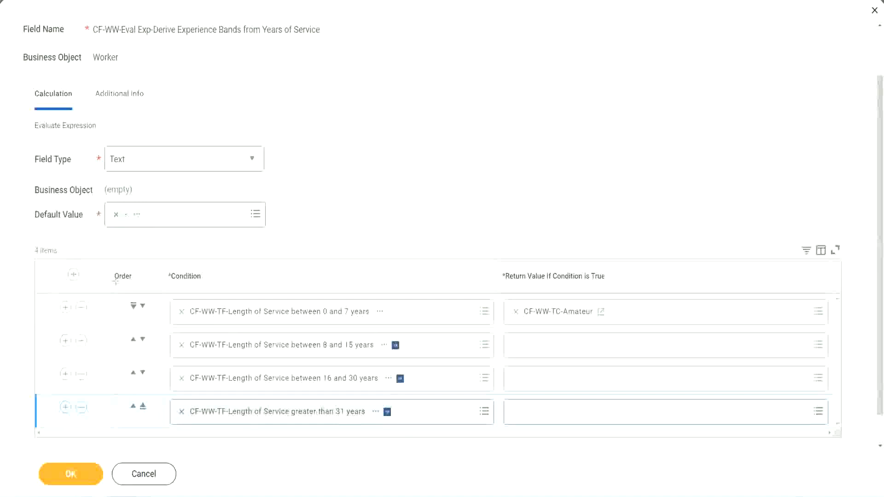
left_click_drag(99, 269, 98, 363)
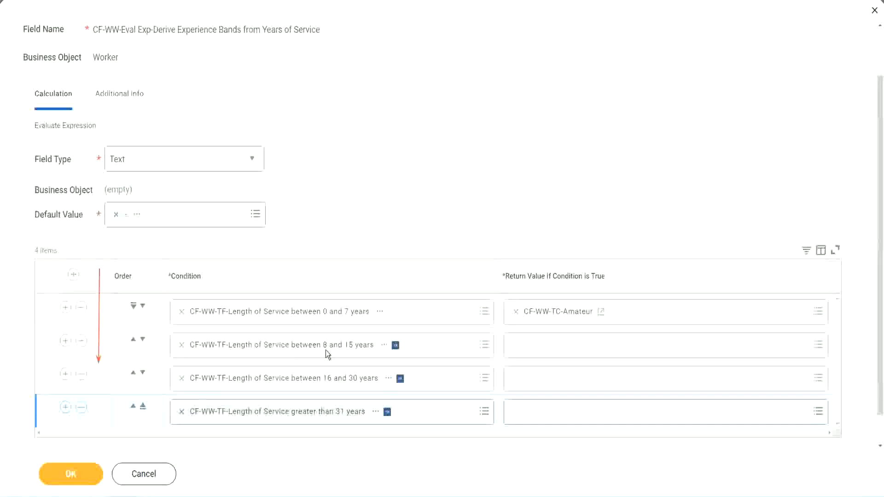
left_click(133, 341)
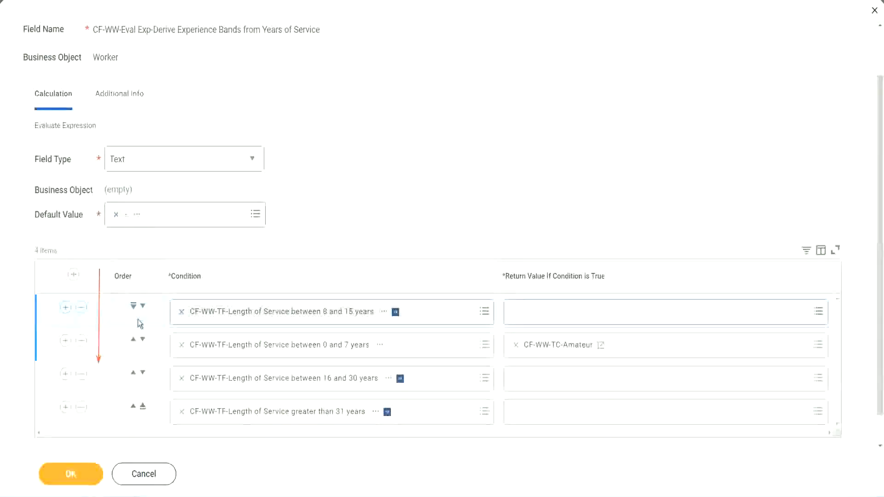
left_click(143, 306)
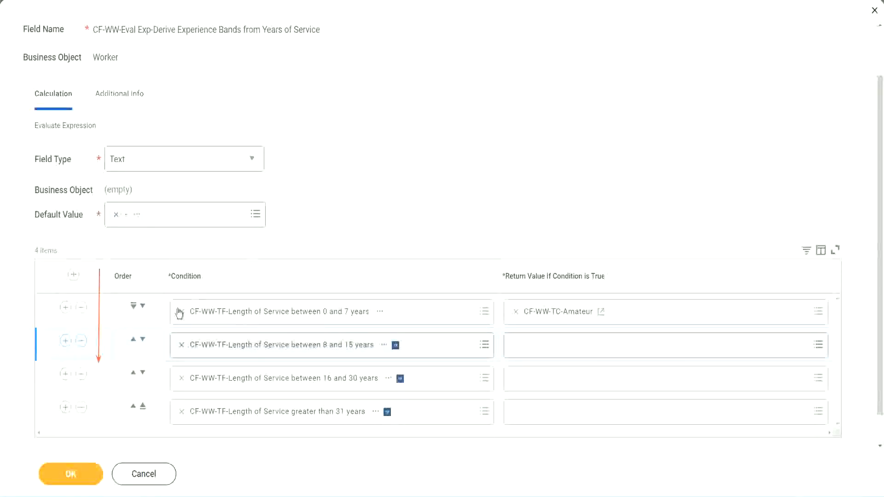
- Copy the CF-WW-TC-Amateur field name, moving the 8 to 15 years row above the 0 to 7 years row and back
left_click(133, 341)
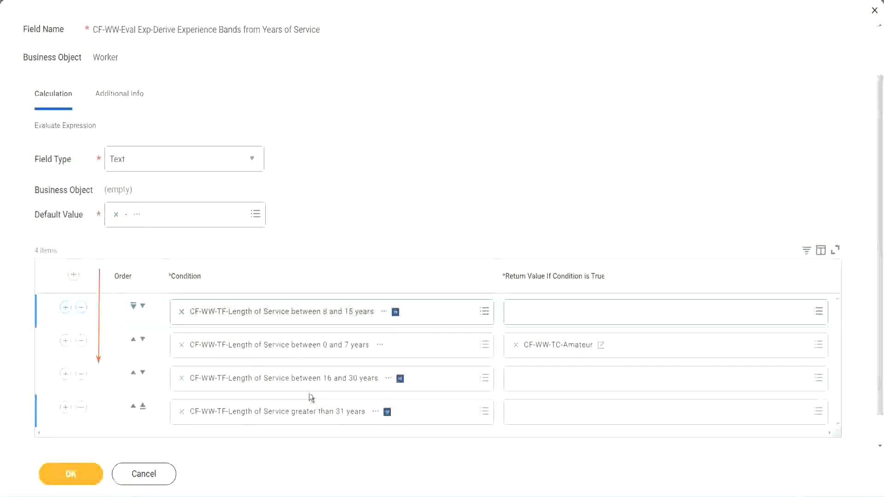
right_click(560, 352)
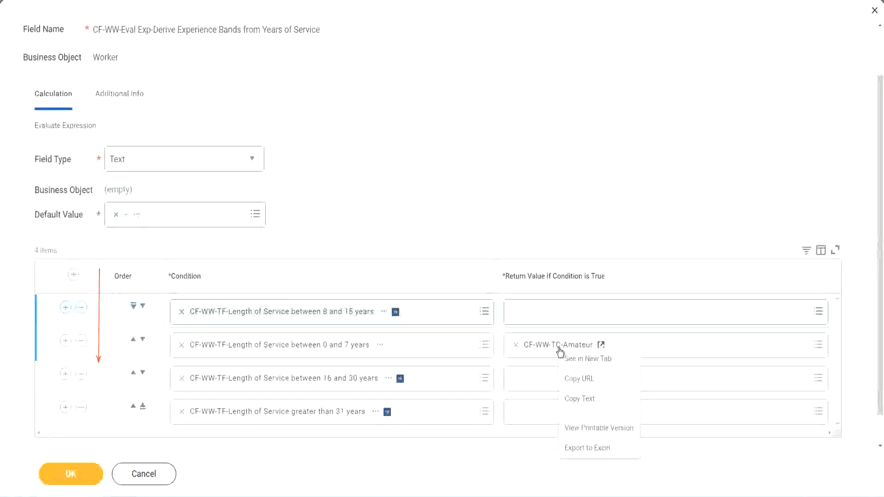
left_click(576, 399)
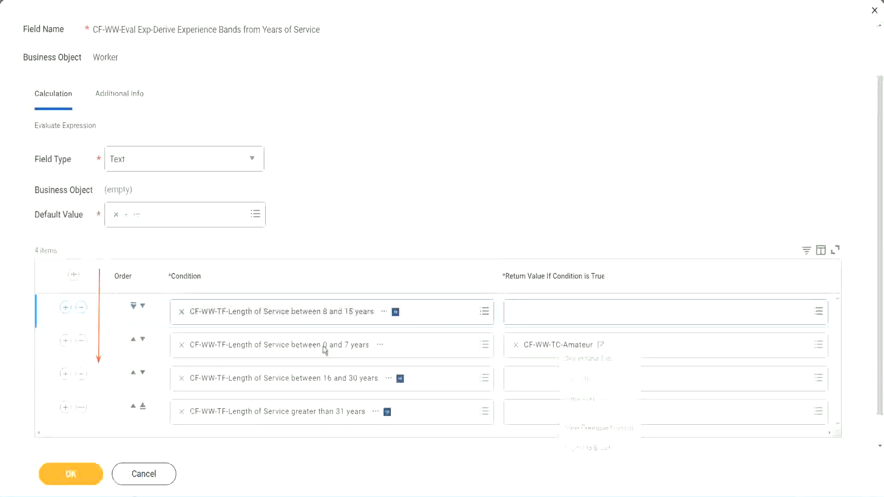
left_click(143, 306)
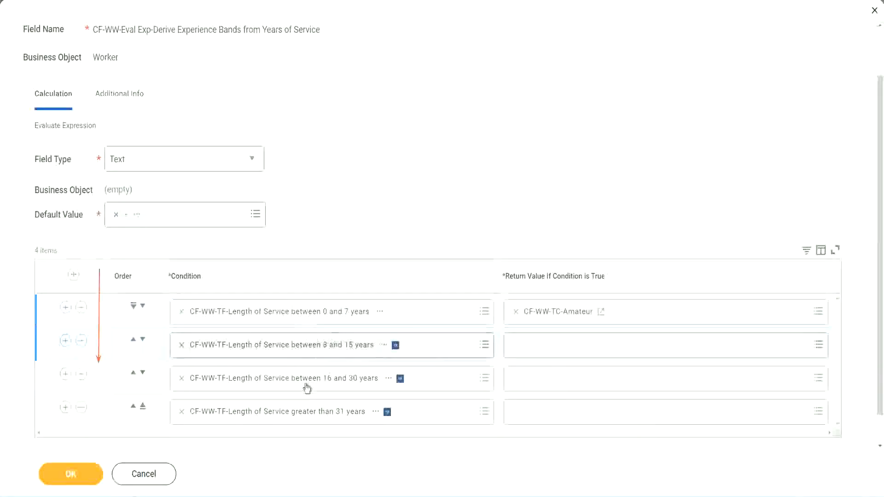
- Create a calculated field CF-WW-TC-Experienced for the second row's return value, with business object Global and function Text Constant
left_click(516, 345)
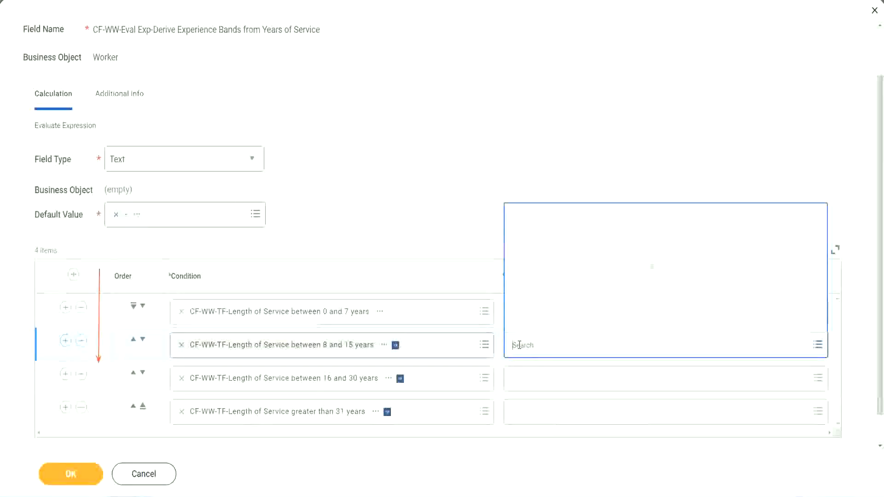
left_click(548, 324)
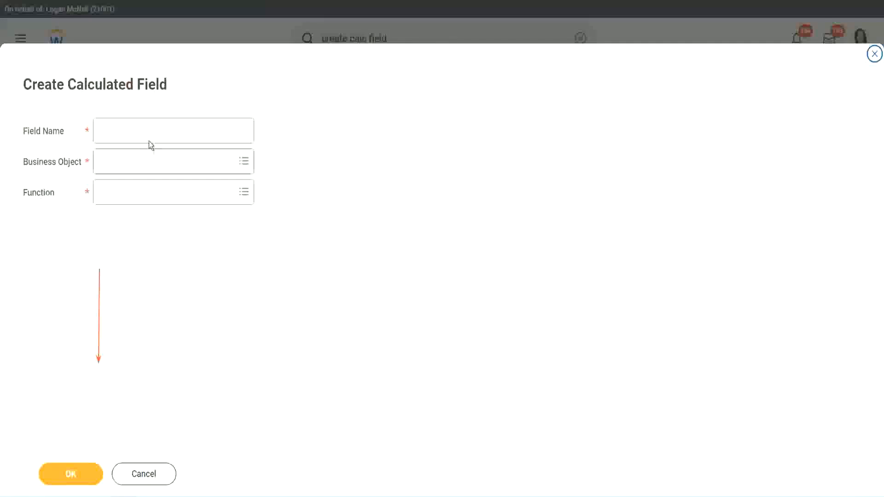
left_click(141, 131)
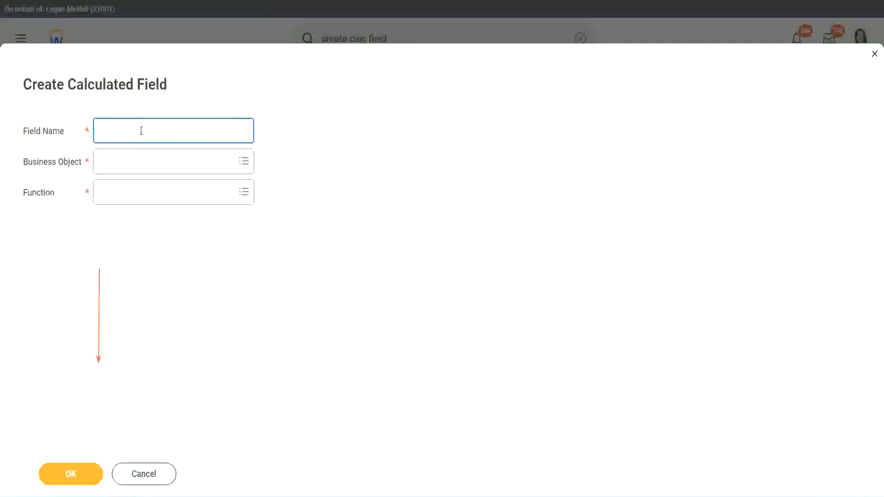
key("ctrl+v")
double_click(152, 131)
type("Exper")
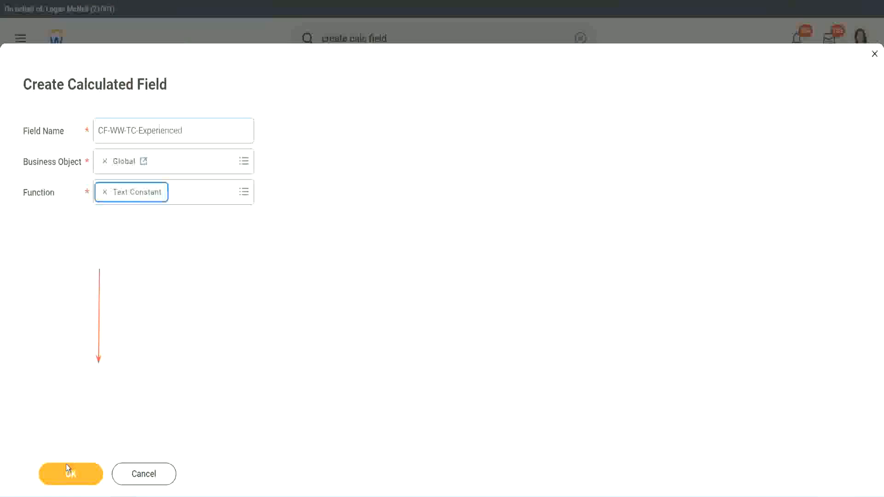
left_click(67, 467)
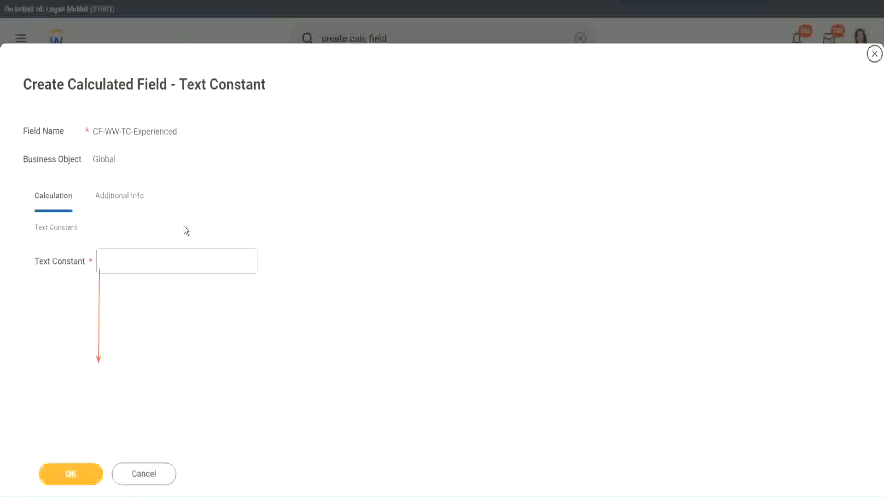
- Set the text constant of CF-WW-TC-Experienced to Experienced and save the field
left_click(134, 262)
type("Ex")
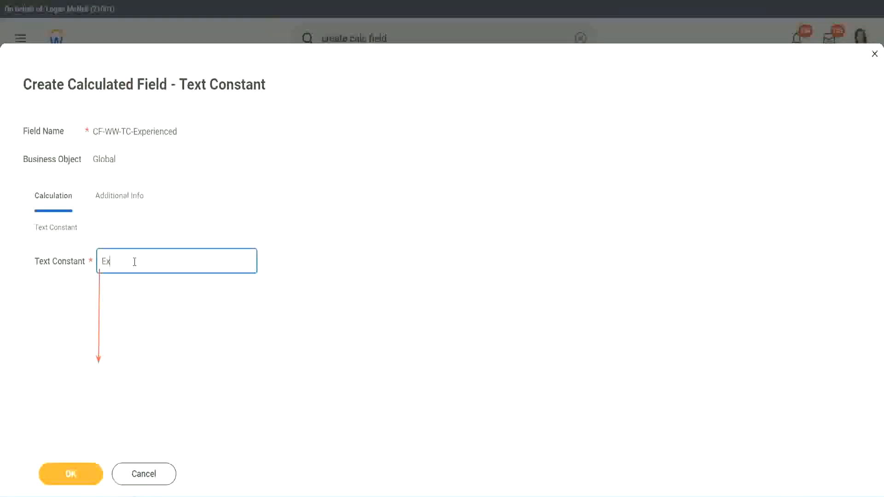
type("perienced")
left_click(72, 473)
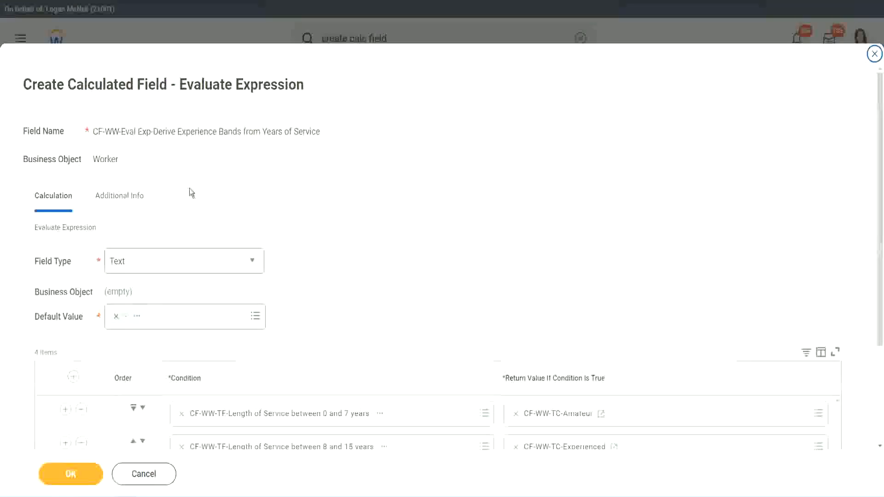
- Start a new calculated field for the third row's return value, pasting the copied name CF-WW-TC-Amateur
scroll(408, 240, "down", 3)
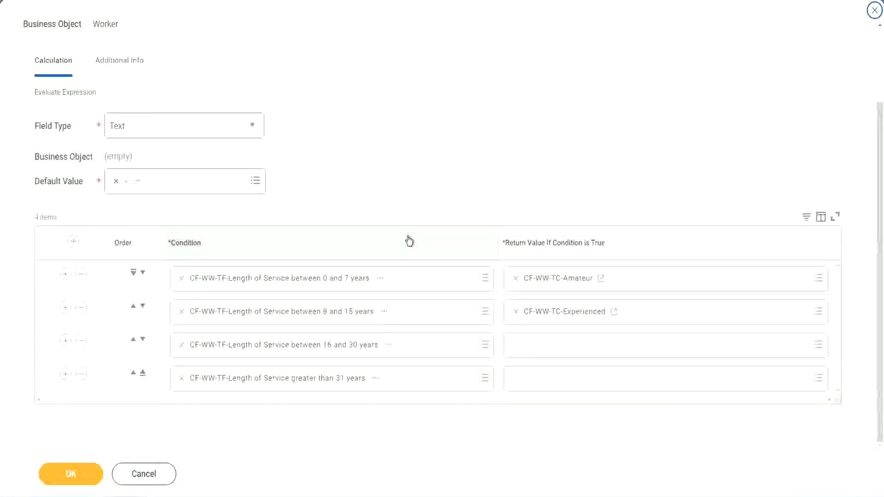
left_click(551, 346)
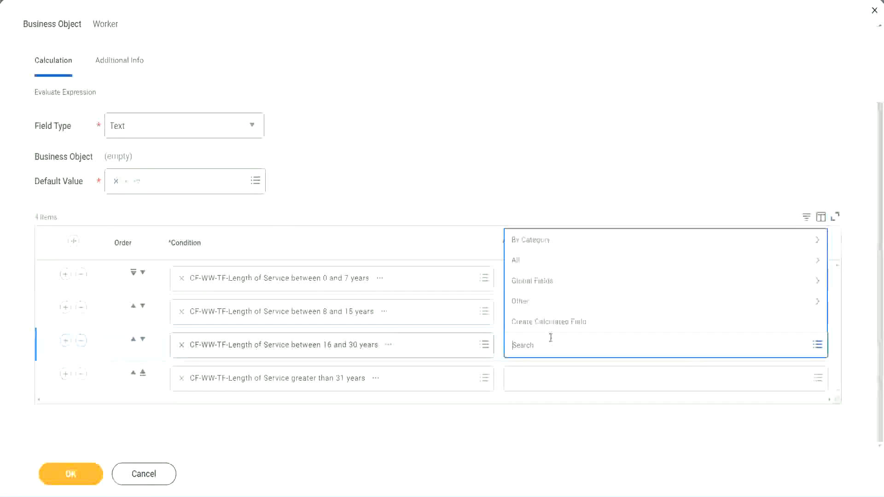
left_click(554, 322)
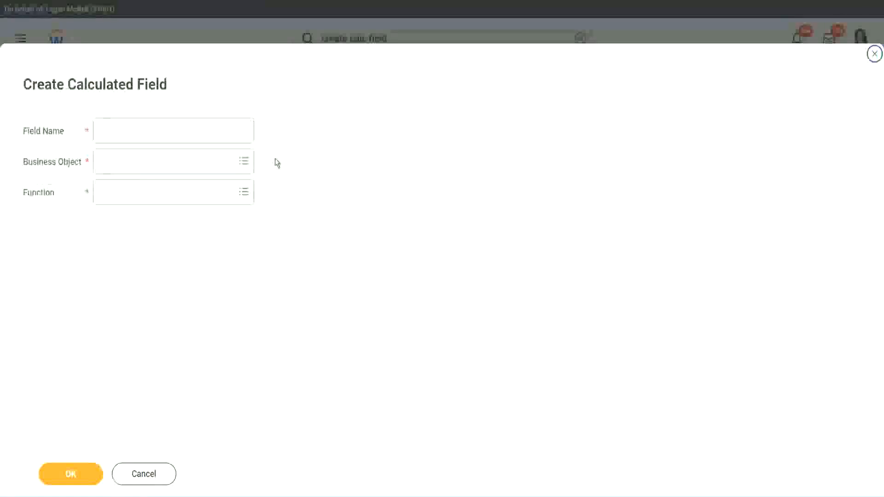
left_click(187, 130)
key("ctrl+v")
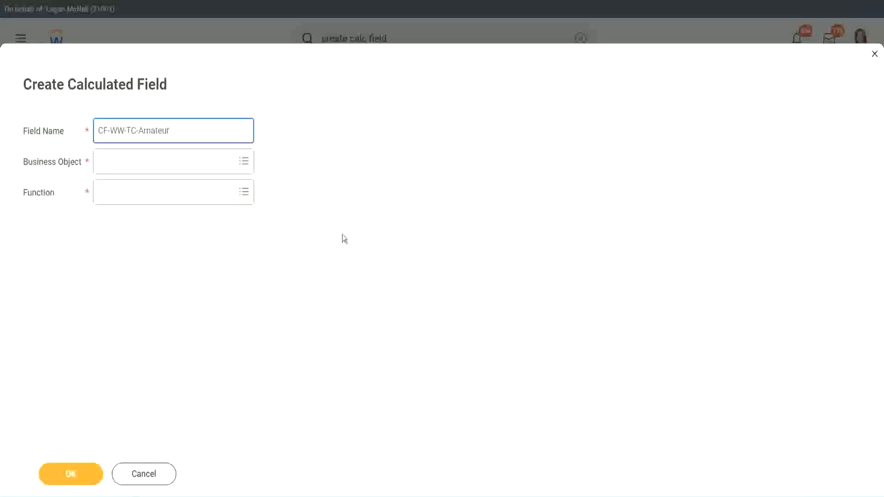
- Set the new field's business object to Global and change its name to CF-WW-TC-Senior
left_click(101, 162)
type("globa")
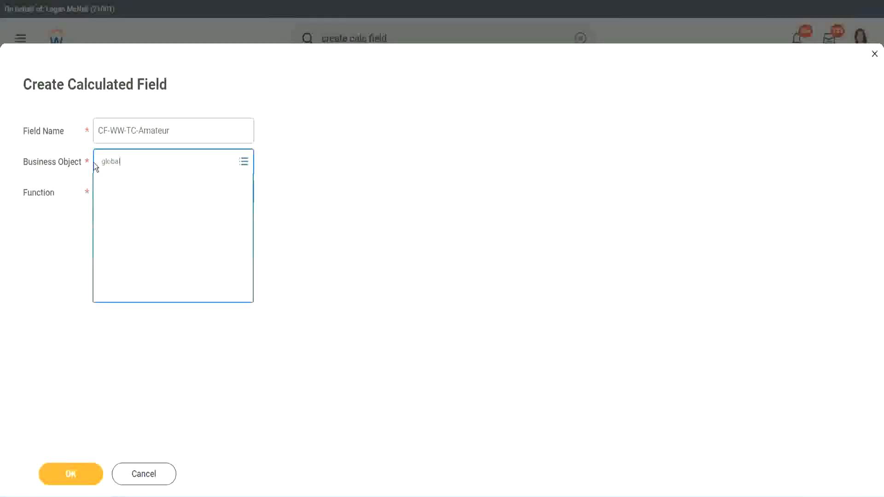
type("l")
key("Return")
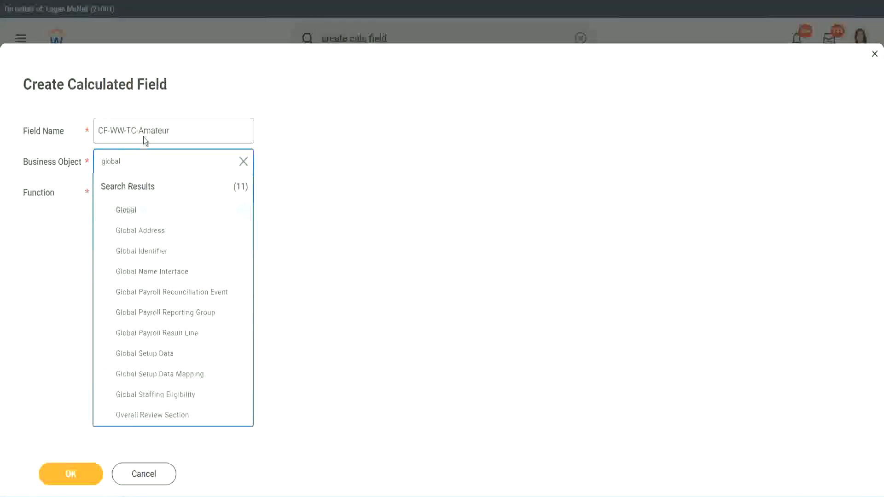
left_click(149, 134)
double_click(154, 130)
type("S")
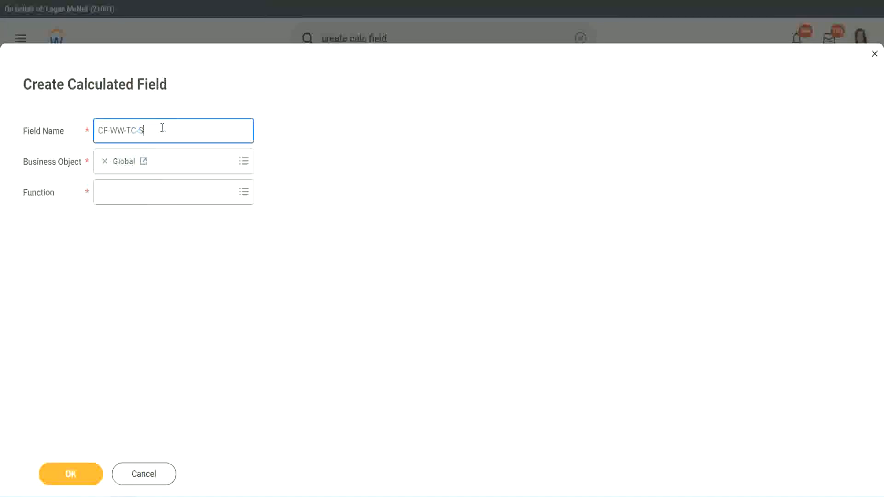
type("enior")
- Choose the Text Constant function for CF-WW-TC-Senior, set its constant to Senior and save the field
left_click(141, 201)
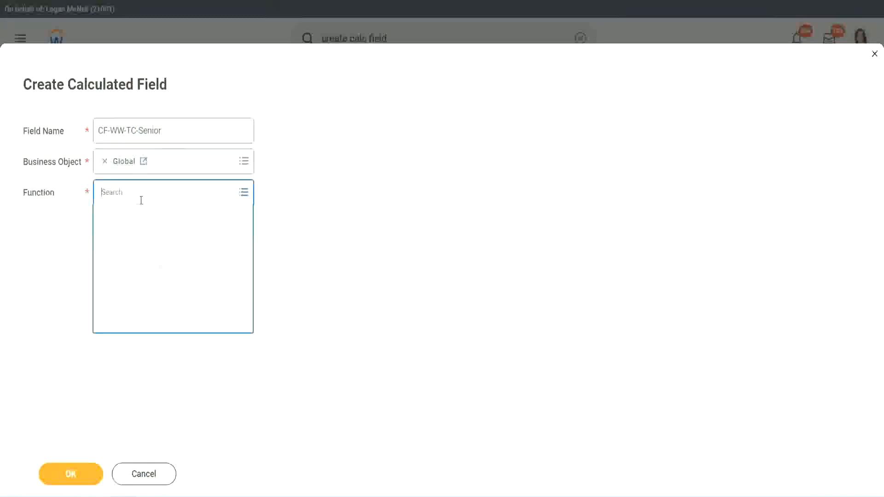
type("tc")
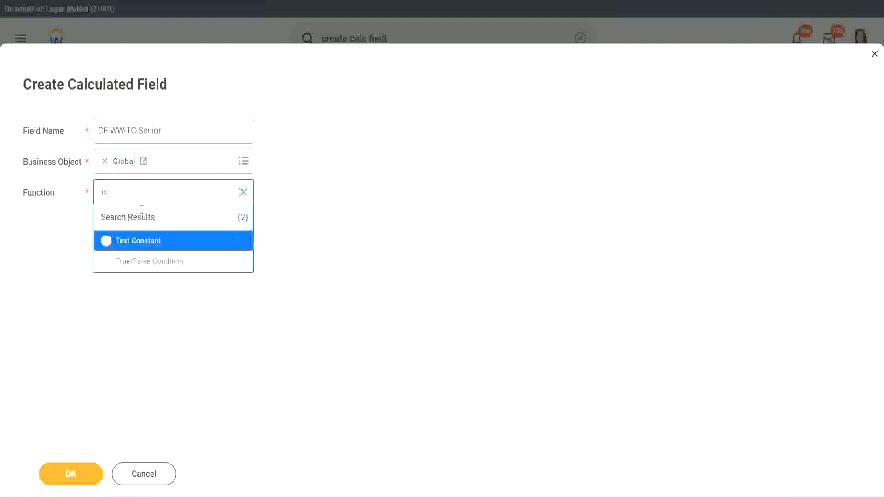
left_click(136, 240)
left_click(79, 479)
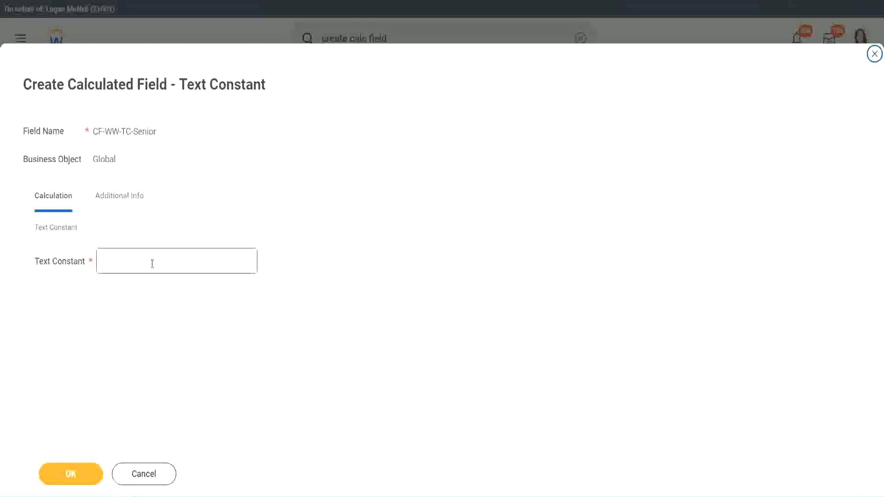
left_click(149, 258)
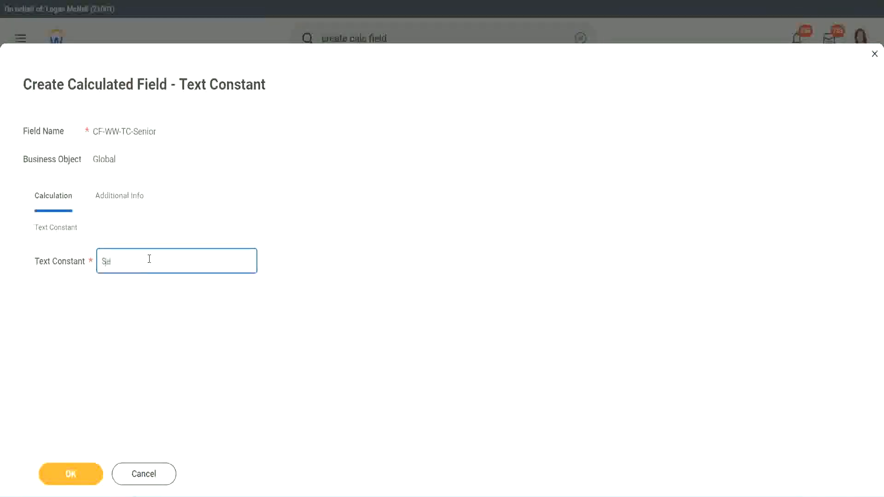
left_click(88, 466)
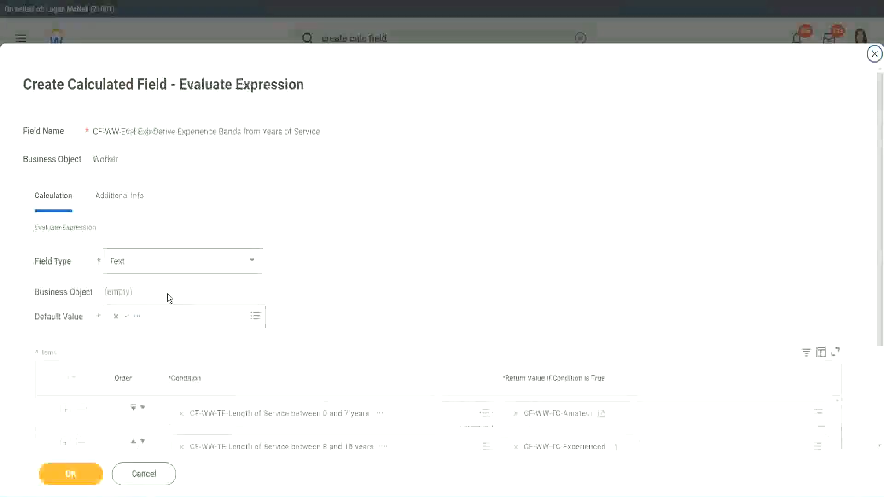
- Copy the field name CF-WW-TC-Senior from the third row's return value
scroll(639, 331, "down", 3)
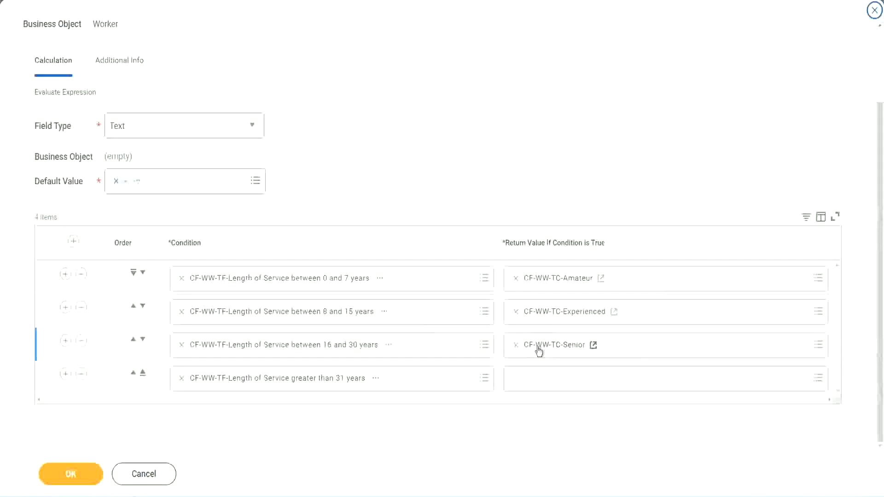
right_click(538, 347)
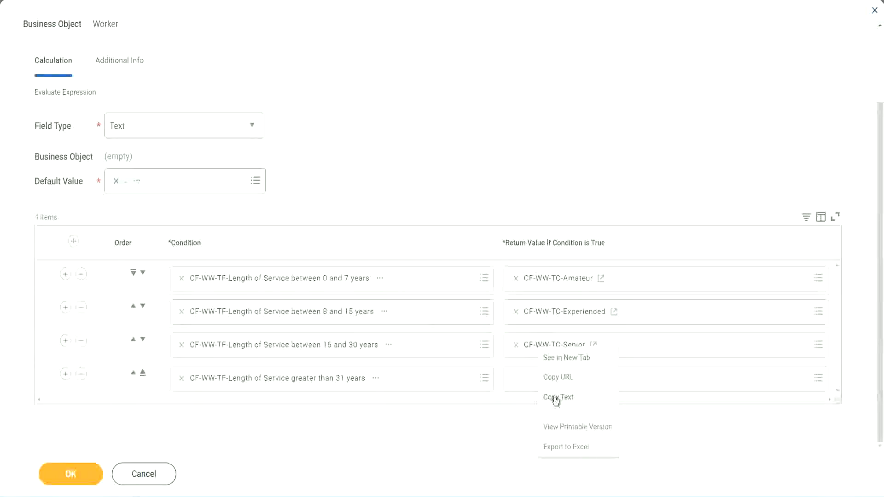
left_click(529, 393)
- Start a new calculated field for the fourth row's return value and name it CF-WW-TC-Legend
left_click(537, 385)
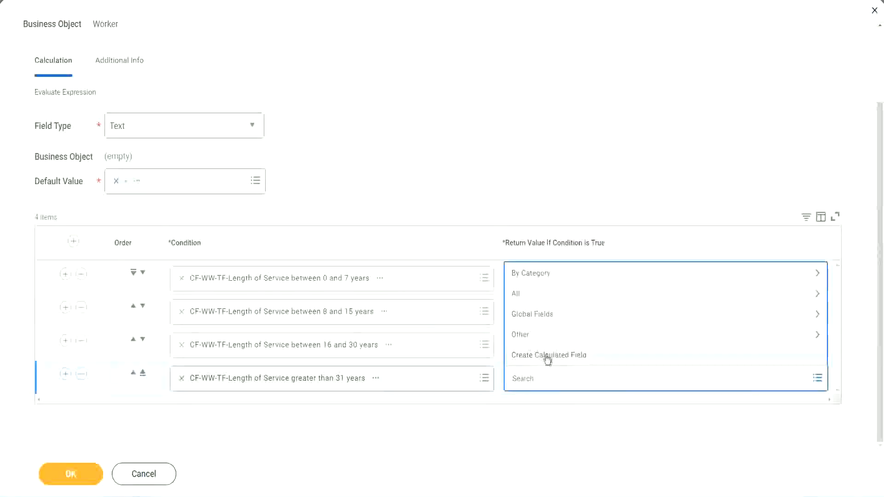
left_click(546, 357)
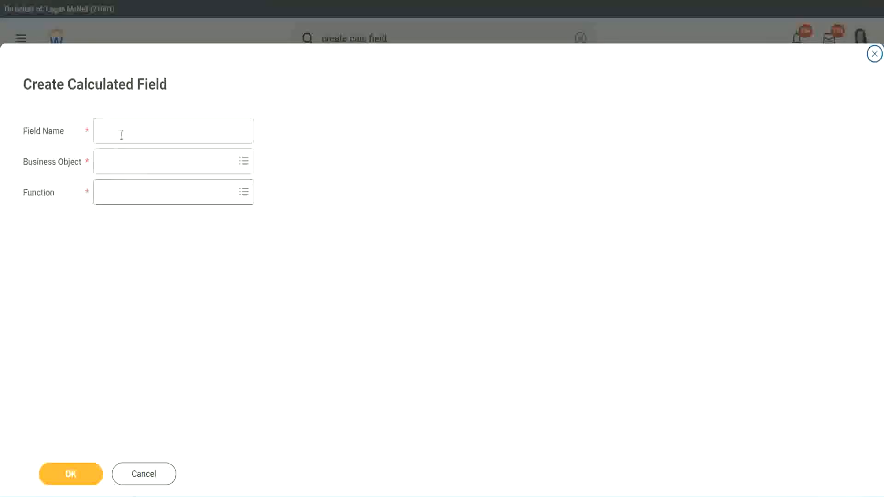
left_click(122, 135)
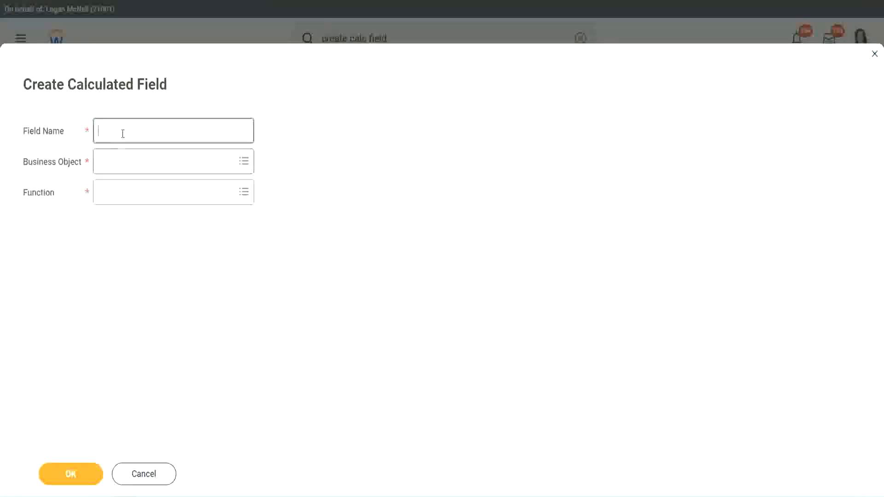
key("ctrl+v")
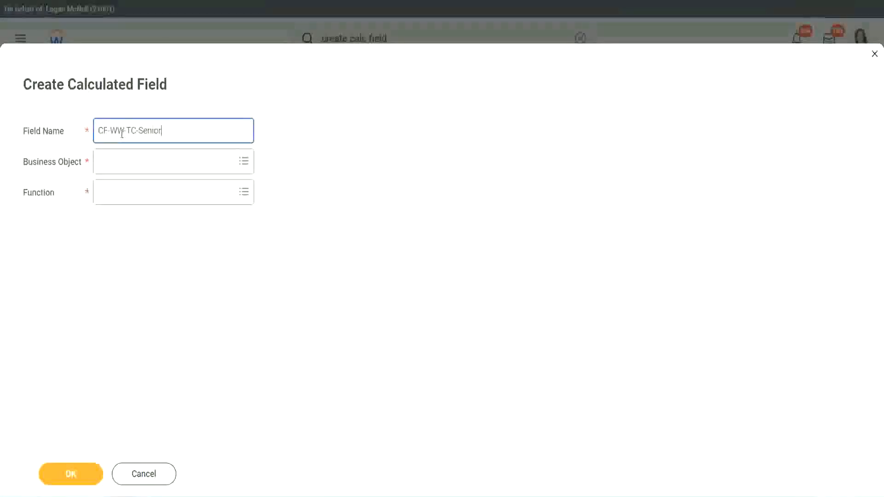
double_click(150, 131)
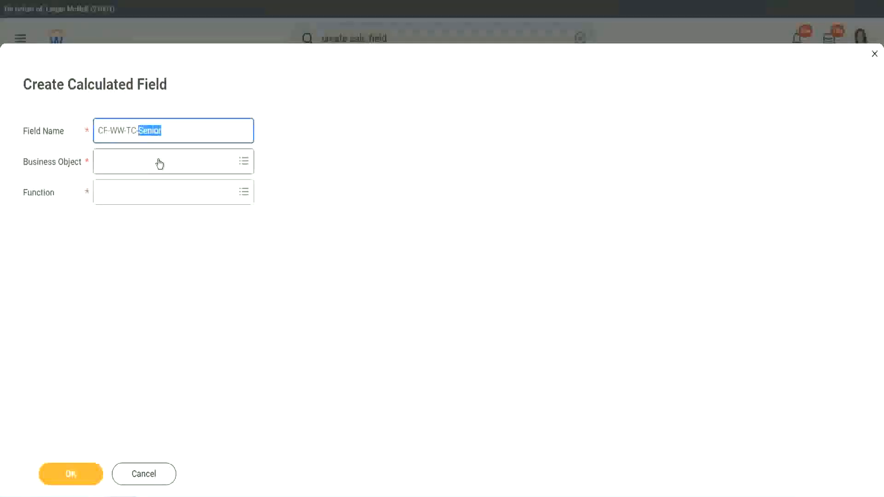
type("Legend")
- Set the business object of the new CF-WW-TC-Legend field to Global
left_click(124, 168)
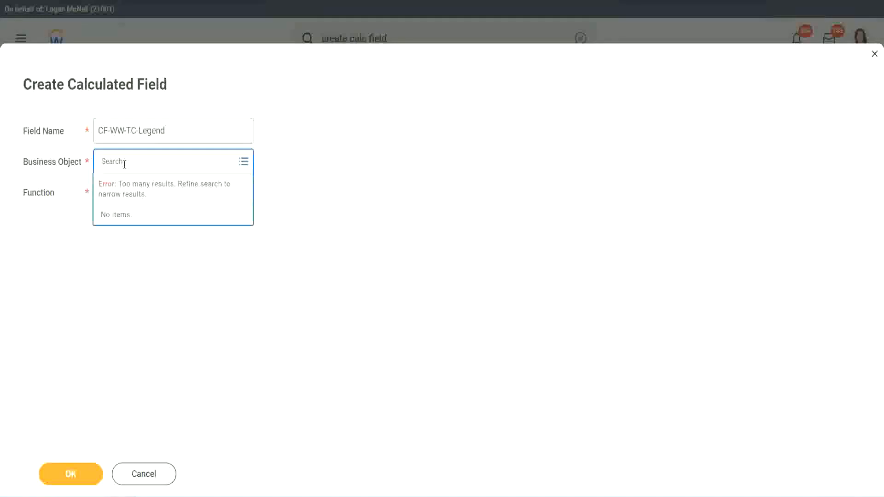
type("Sk")
type("bal")
key("Return")
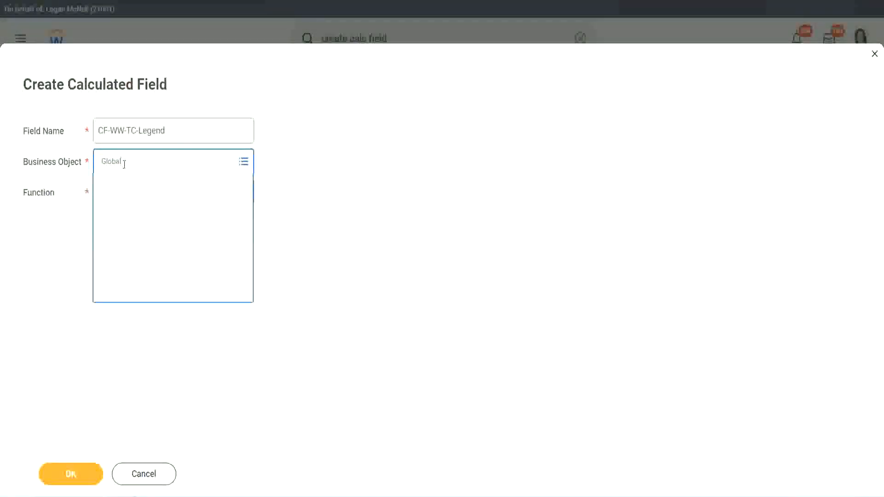
left_click(132, 211)
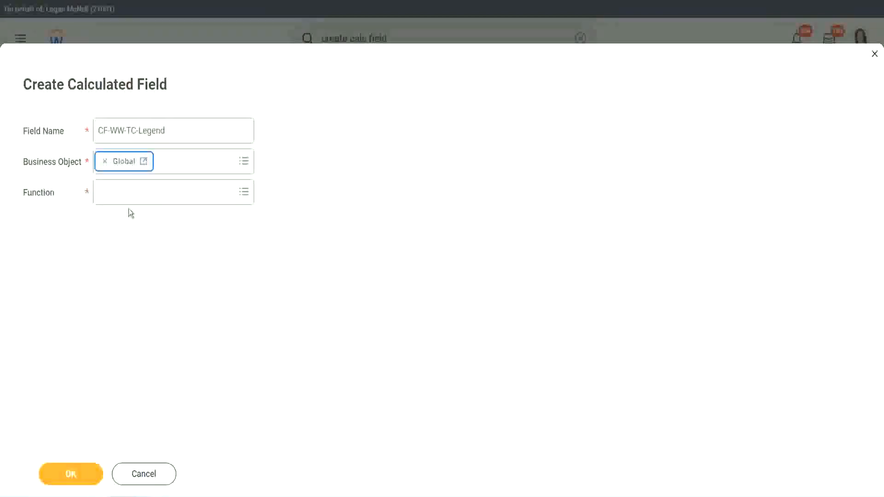
- Choose the Text Constant function for CF-WW-TC-Legend, set its constant to Legend and save the field
left_click(128, 191)
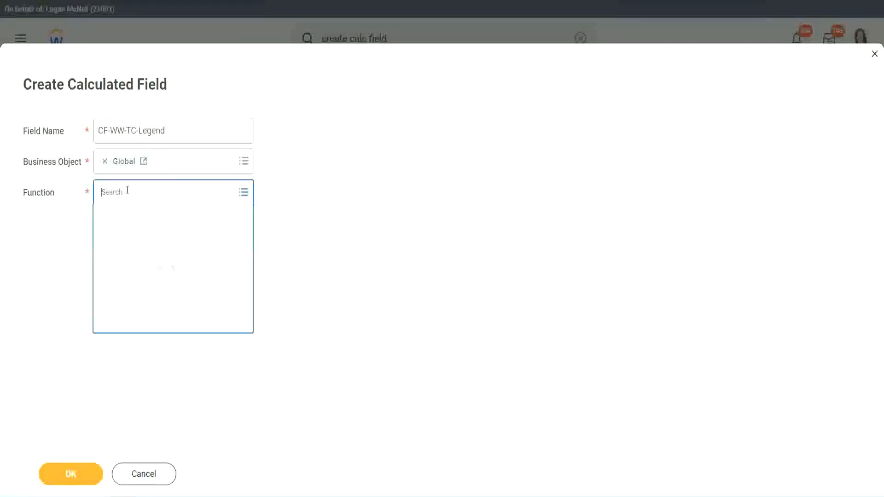
type("te")
key("Return")
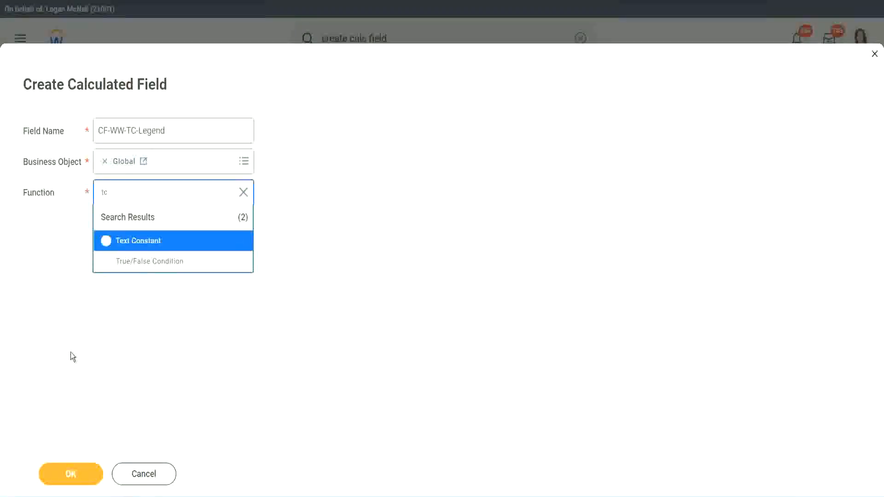
left_click(159, 247)
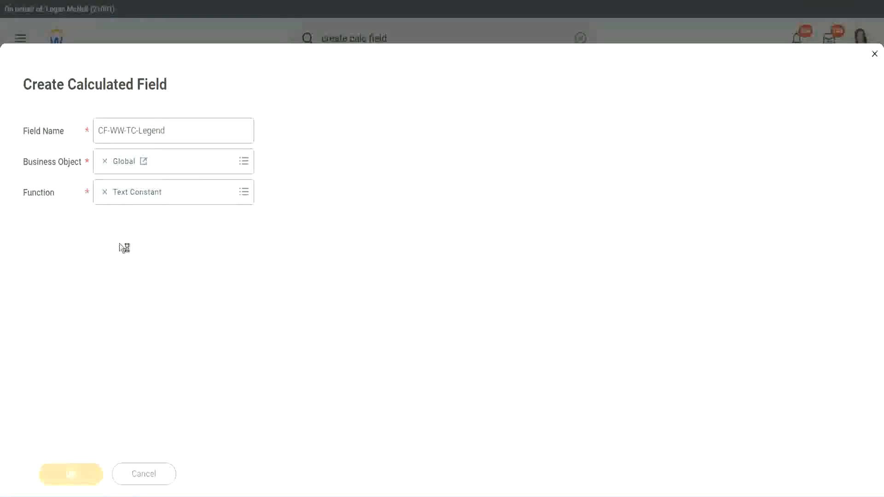
left_click(114, 262)
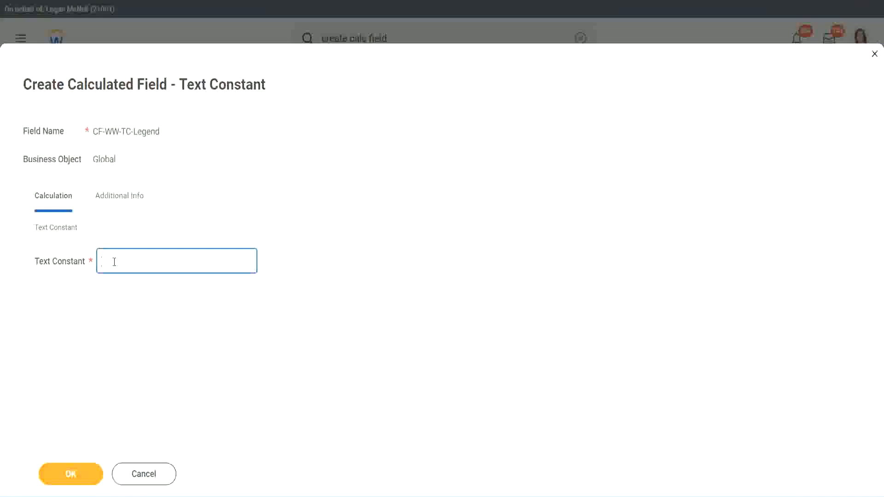
type("Legend")
left_click(74, 475)
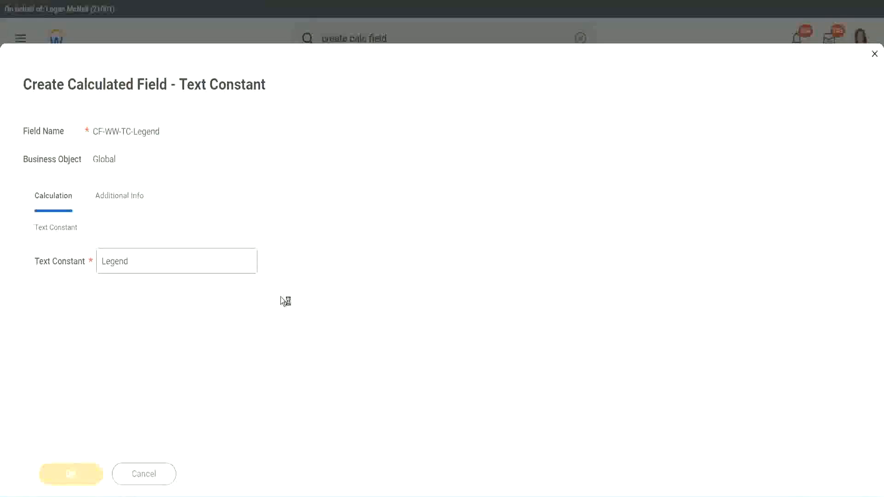
- Review the four conditions with their return values and save the Evaluate Expression calculated field
scroll(468, 247, "down", 3)
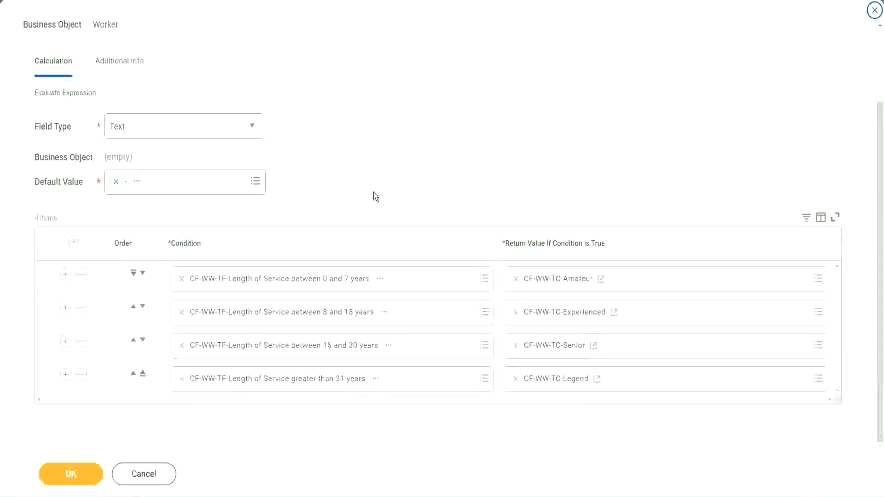
scroll(375, 185, "up", 1)
scroll(374, 180, "up", 1)
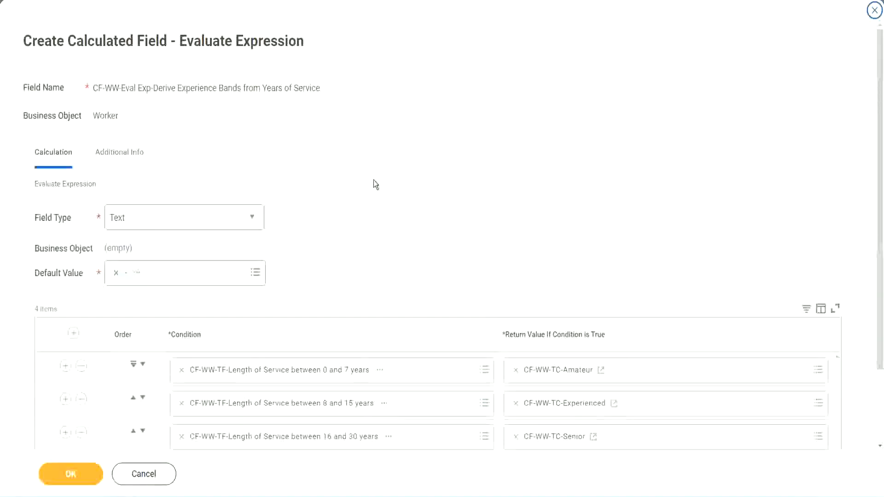
scroll(374, 185, "down", 2)
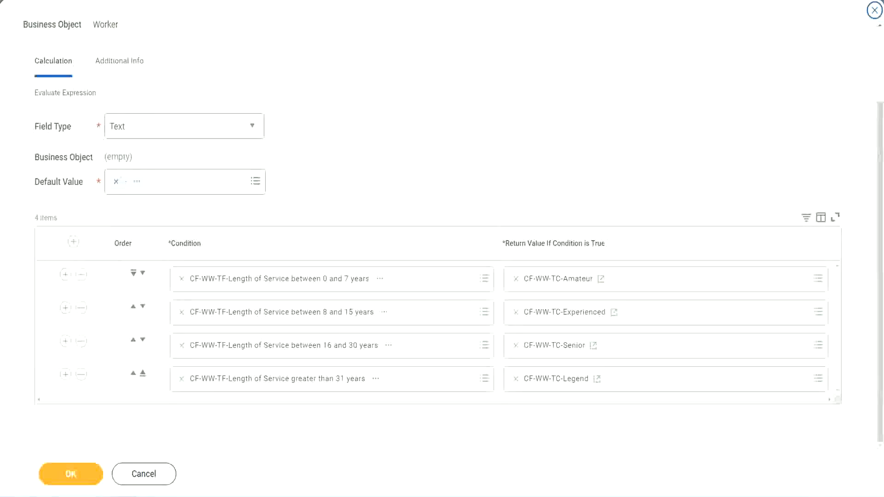
left_click_drag(567, 129, 574, 223)
left_click_drag(110, 79, 114, 111)
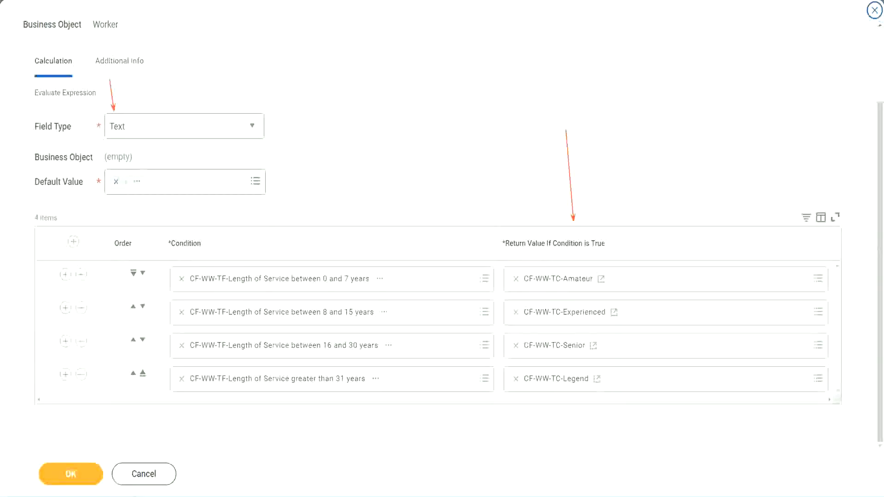
left_click(74, 472)
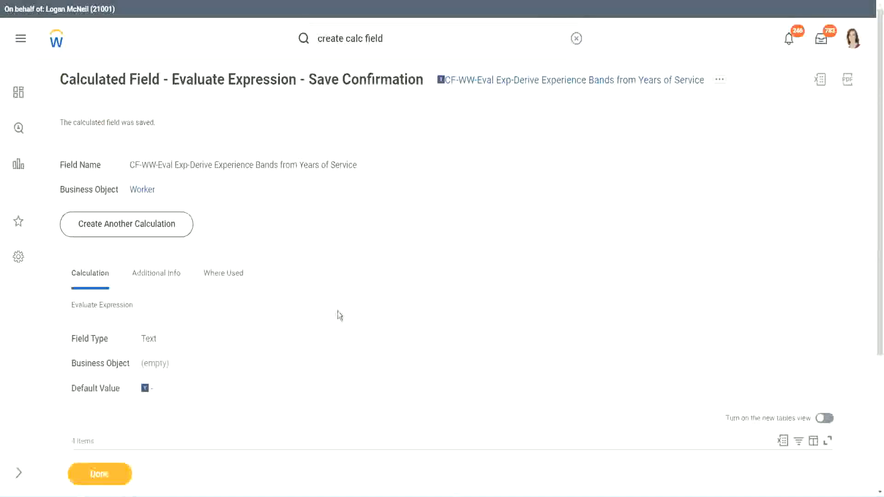
- Copy the name of the saved Evaluate Expression field and close its save confirmation
scroll(339, 315, "down", 4)
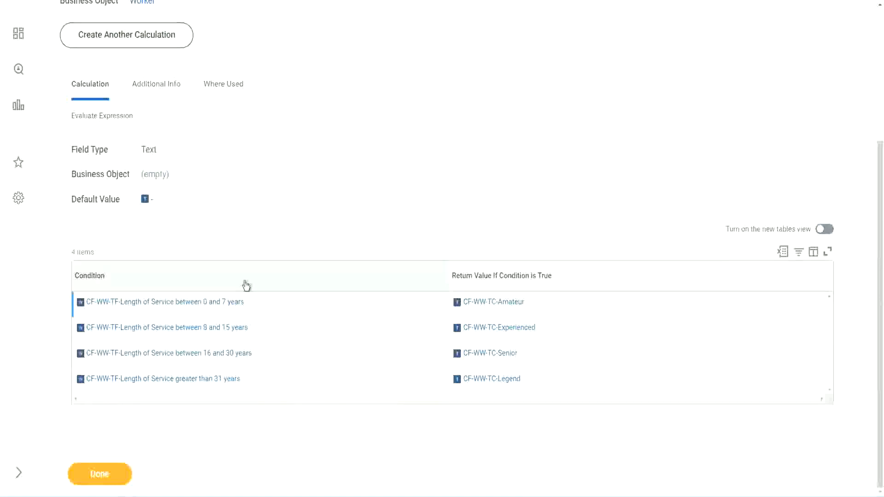
scroll(245, 284, "up", 4)
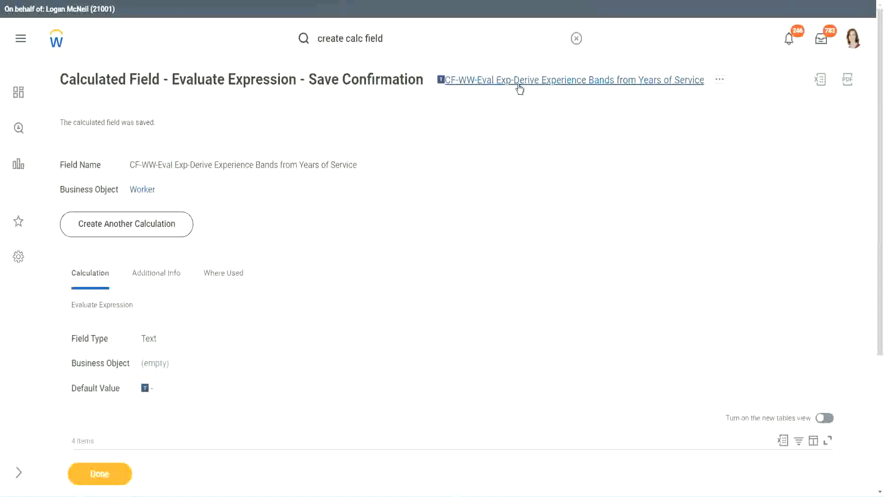
left_click(543, 141)
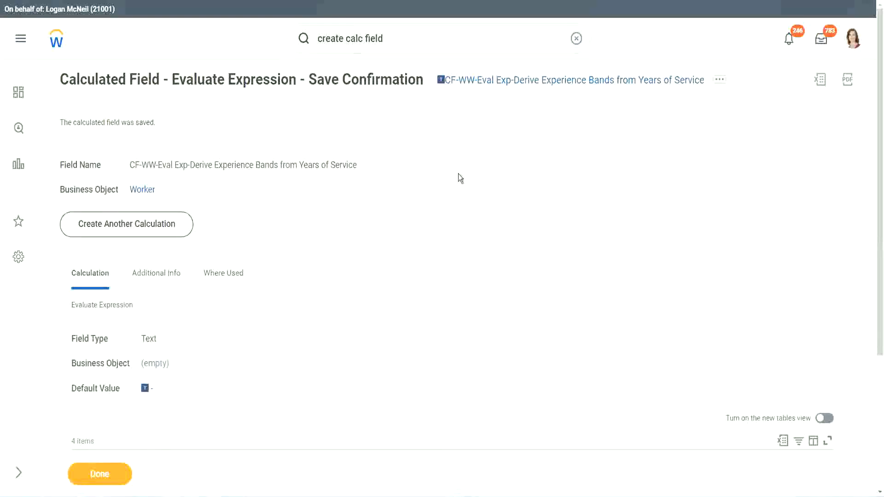
left_click(98, 476)
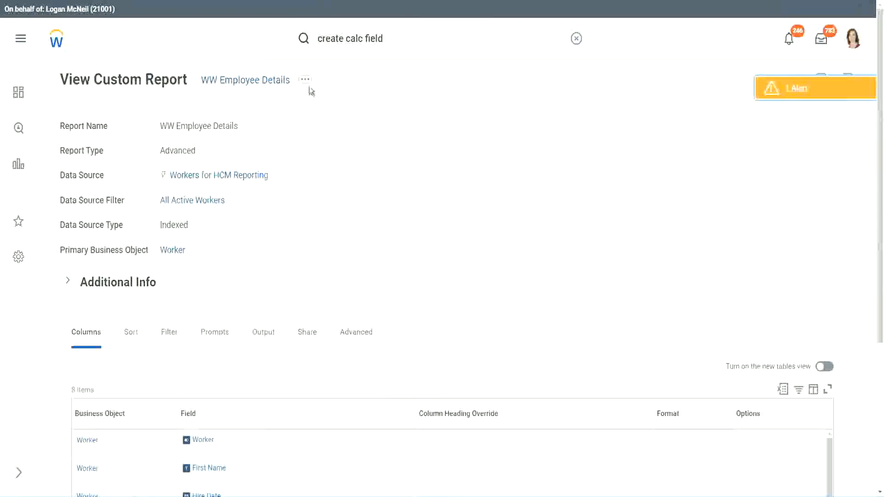
- Open the custom report WW Employee Details for editing and go to its column list
left_click(308, 85)
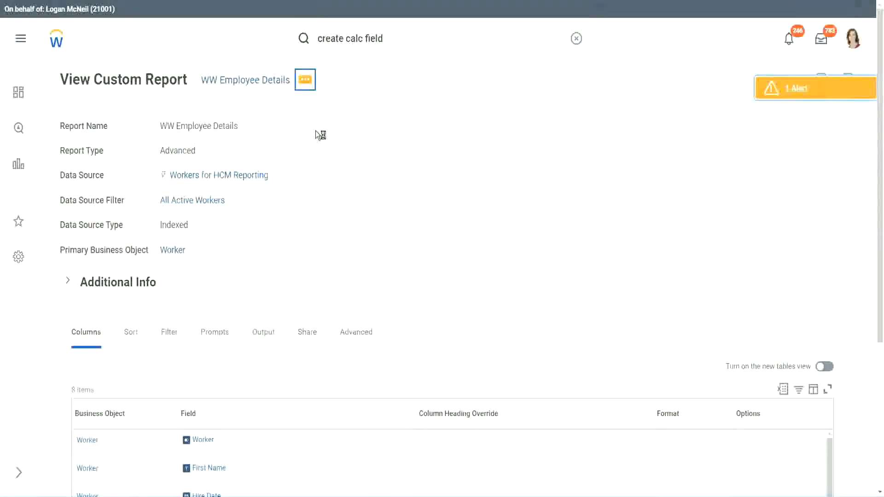
mouse_move(361, 131)
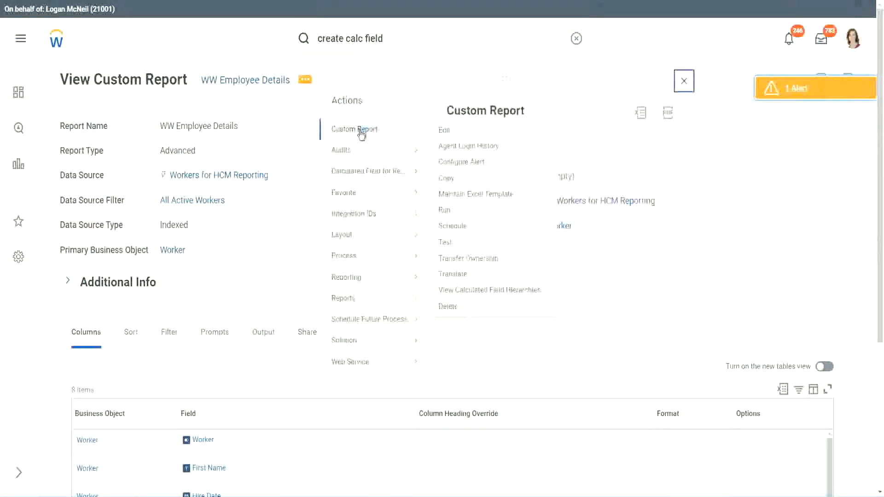
left_click(450, 133)
scroll(323, 200, "down", 4)
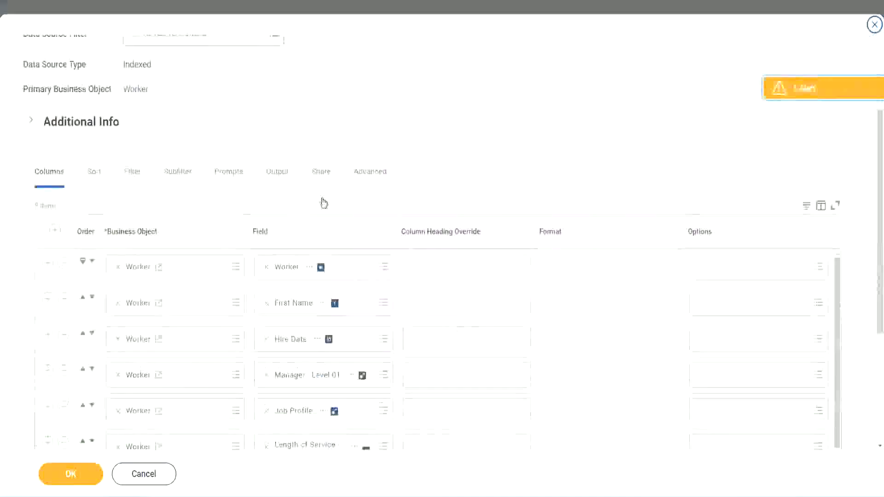
scroll(324, 203, "down", 2)
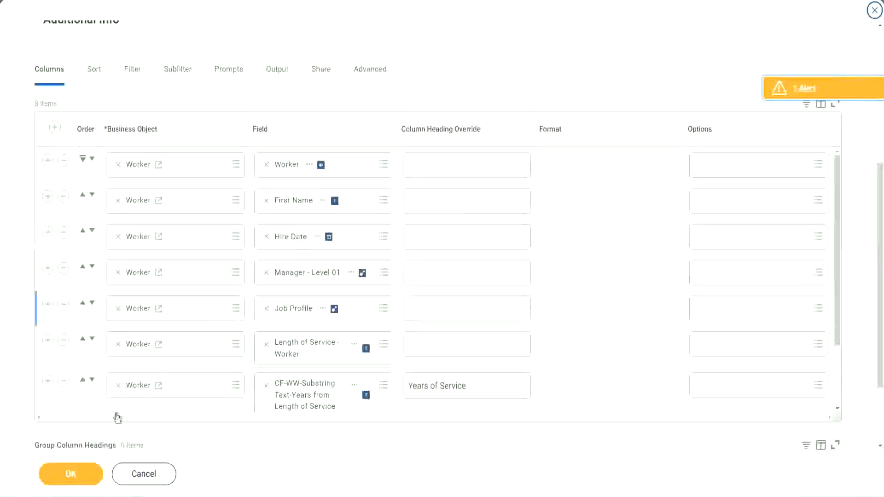
- Add a new Worker row at the end of the report columns and remove the Years of Service substring column
left_click(48, 382)
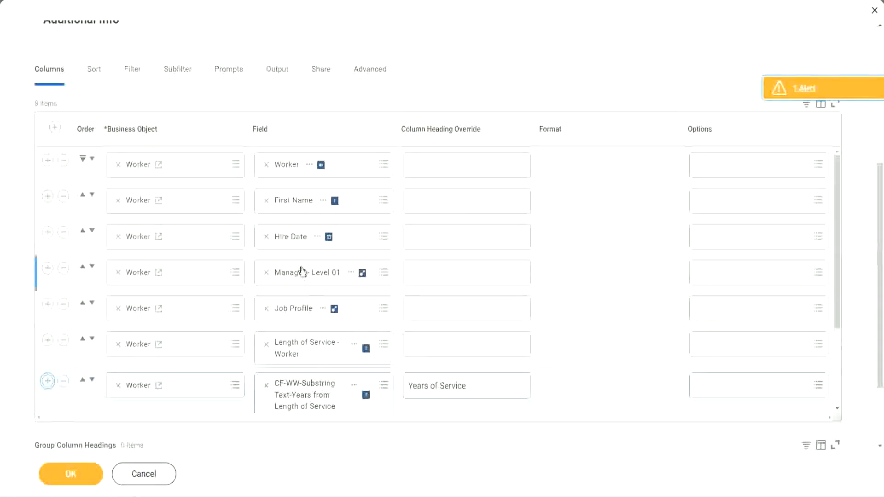
scroll(464, 303, "down", 2)
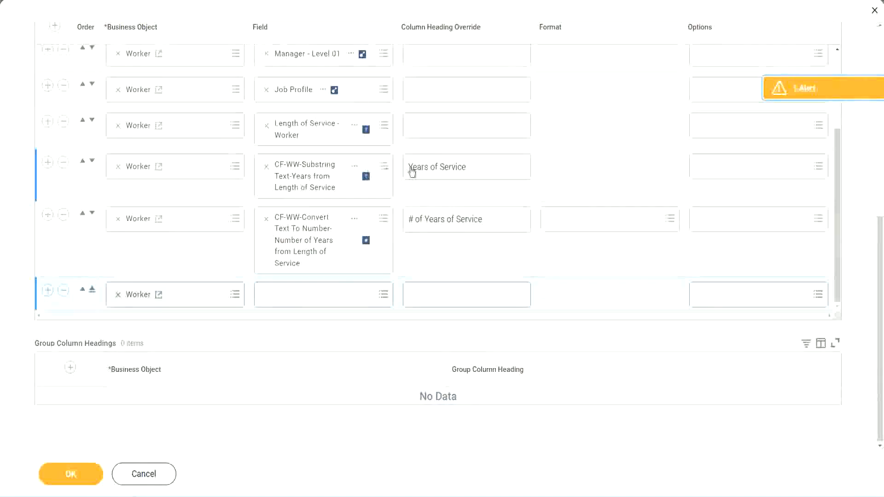
left_click(64, 164)
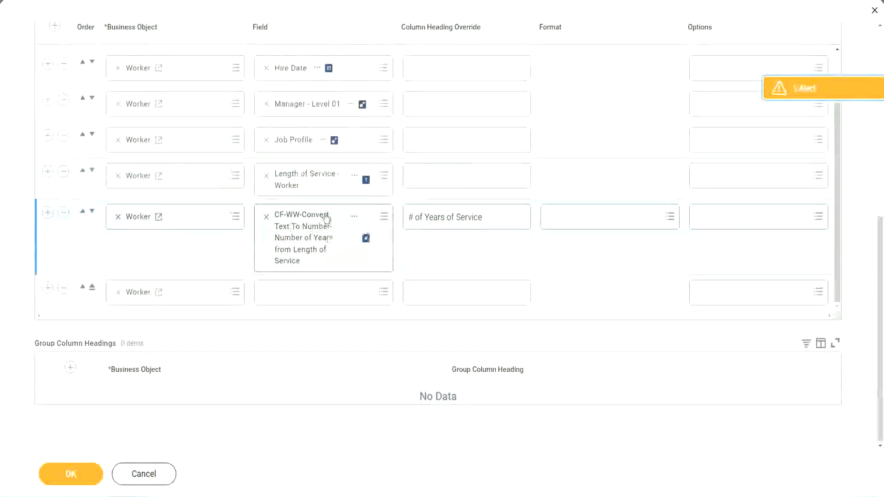
- Set the new row's field to CF-WW-Eval Exp-Derive Experience Bands from Years of Service, with the column heading override Experience Bands
left_click(290, 291)
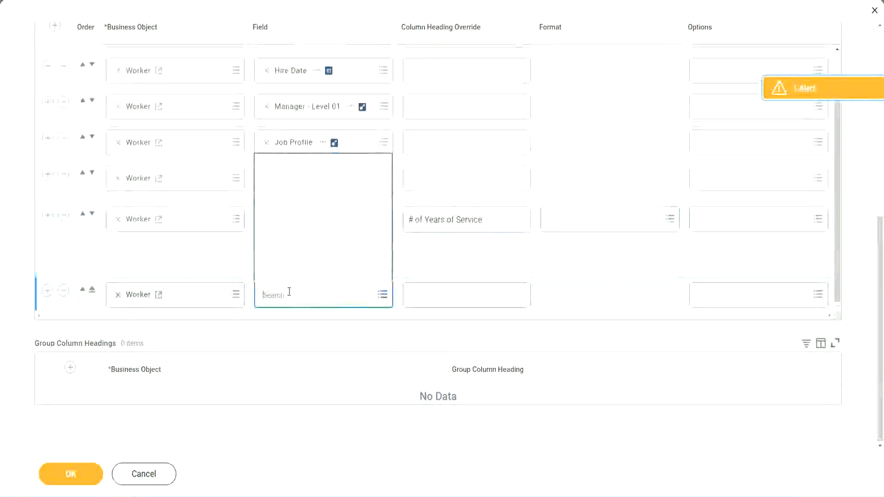
key("ctrl+v")
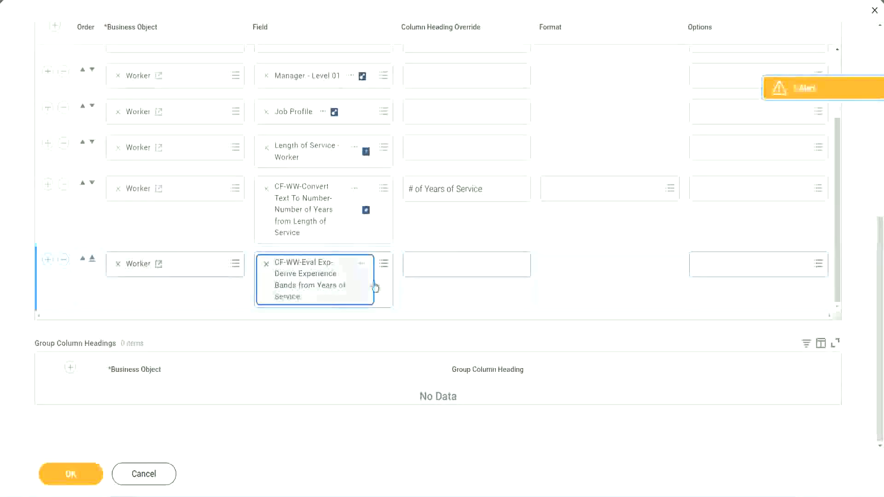
left_click(451, 266)
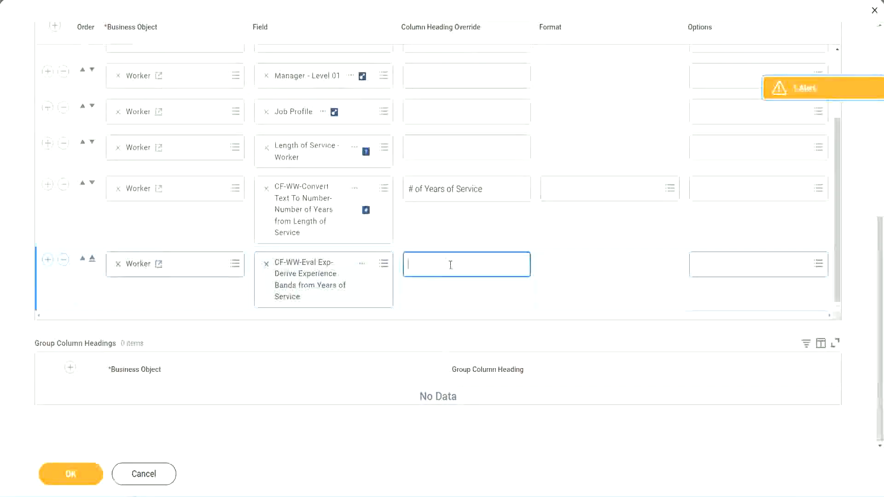
type("E")
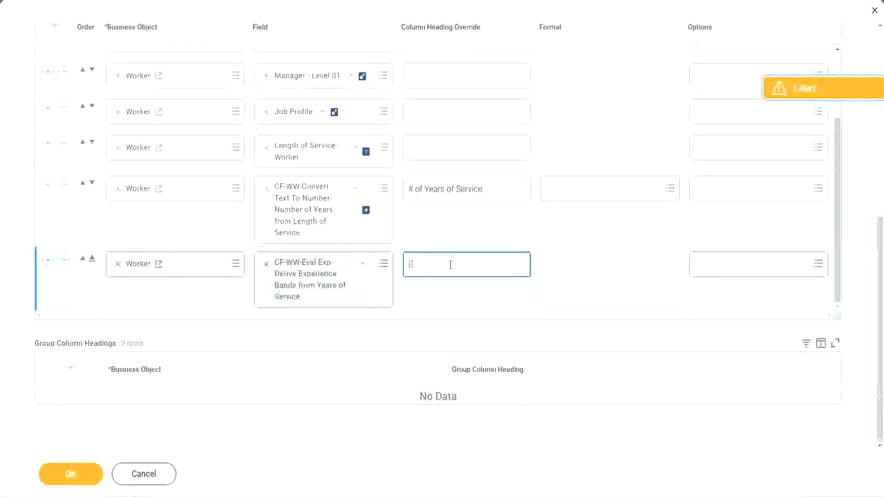
type("xperience")
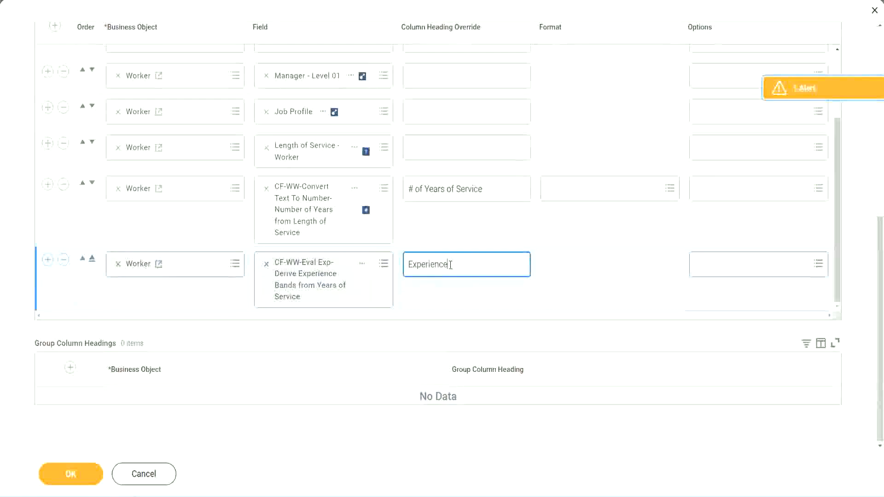
type(" Bands")
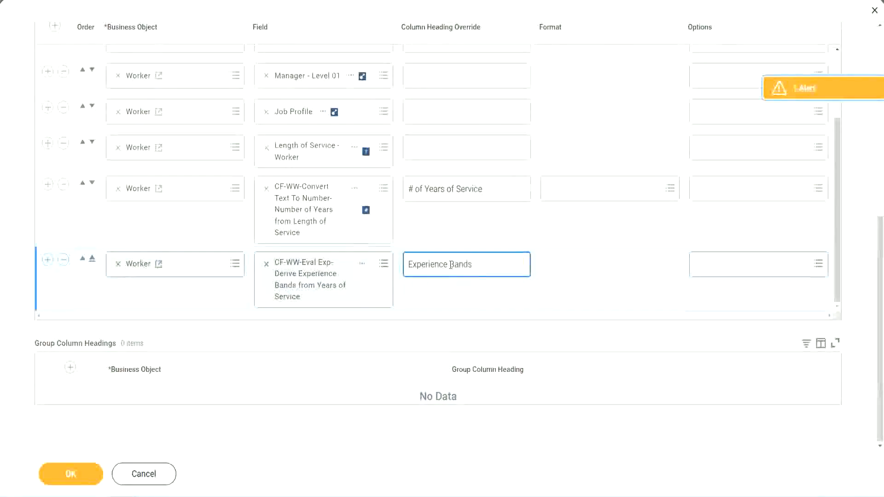
- Save the WW Employee Details column changes and run the report with the worker type prompts left blank
left_click(84, 477)
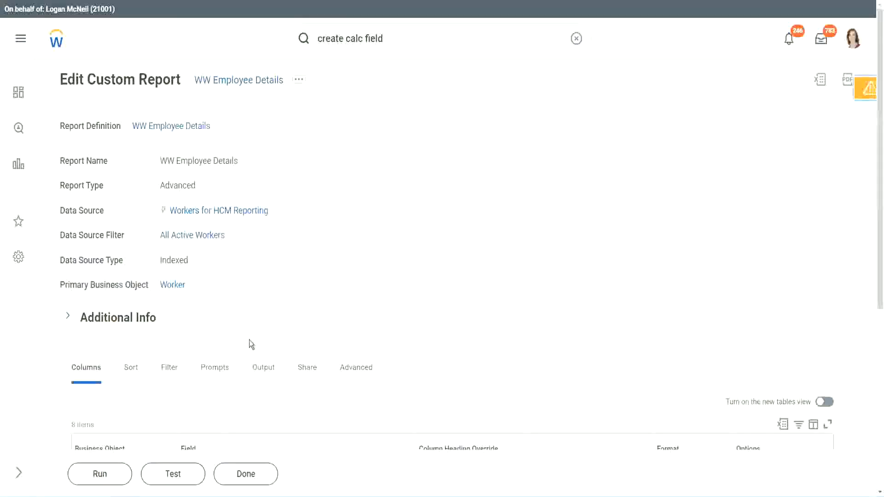
scroll(275, 313, "down", 4)
left_click(102, 474)
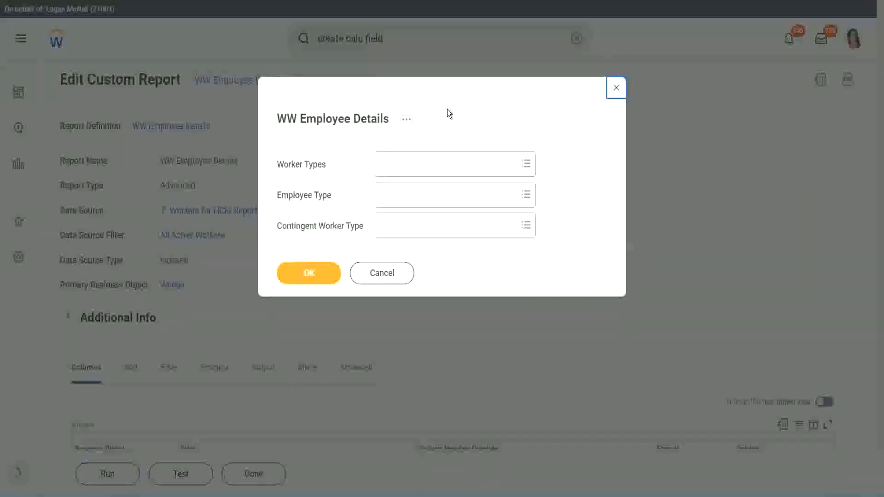
left_click(310, 272)
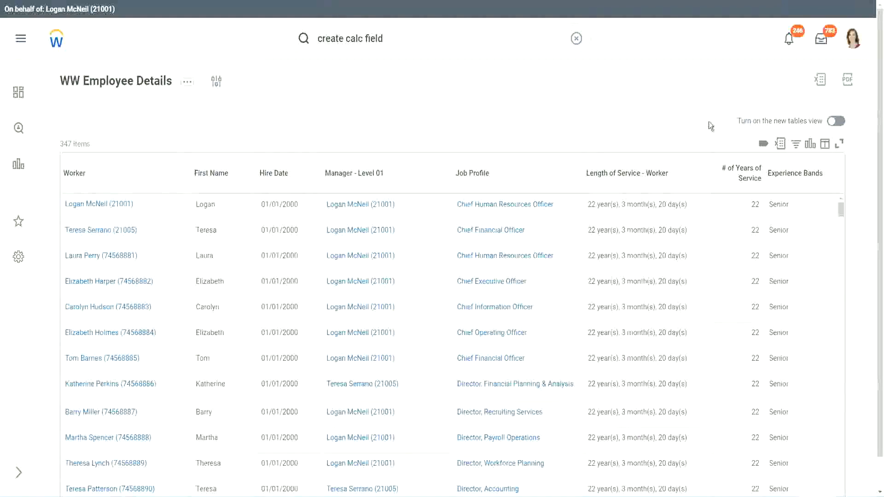
- Compare the first worker's years of service with the 16 - 30 years Senior band in the Notepad++ notes
scroll(728, 148, "down", 1)
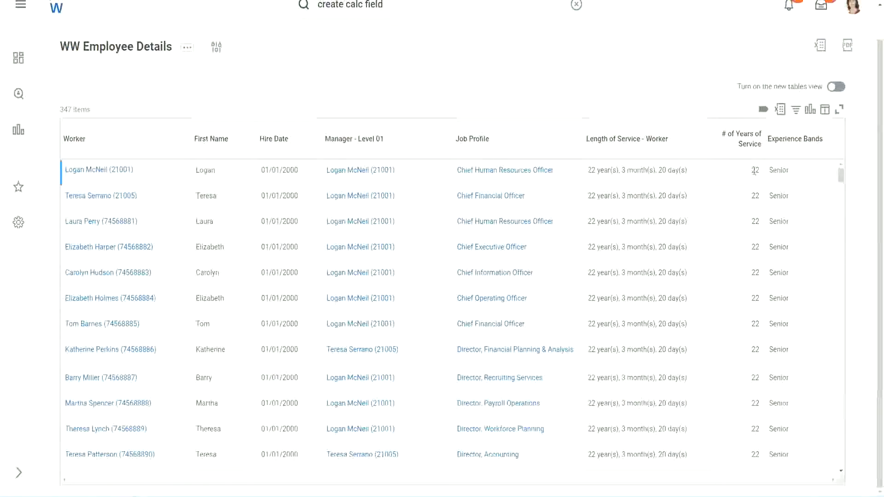
double_click(756, 170)
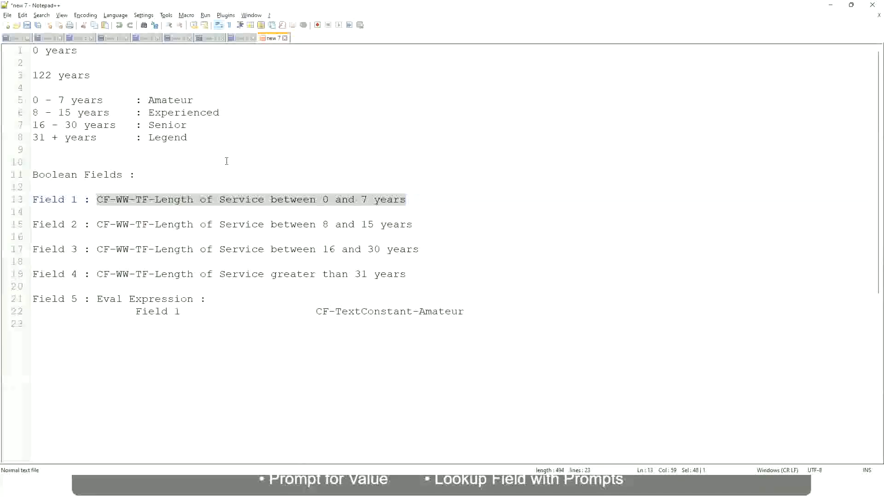
left_click(225, 161)
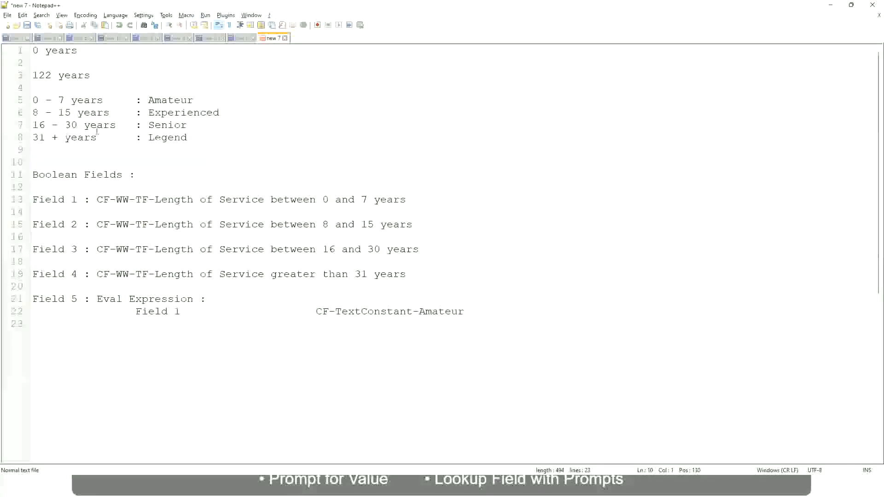
left_click(151, 124)
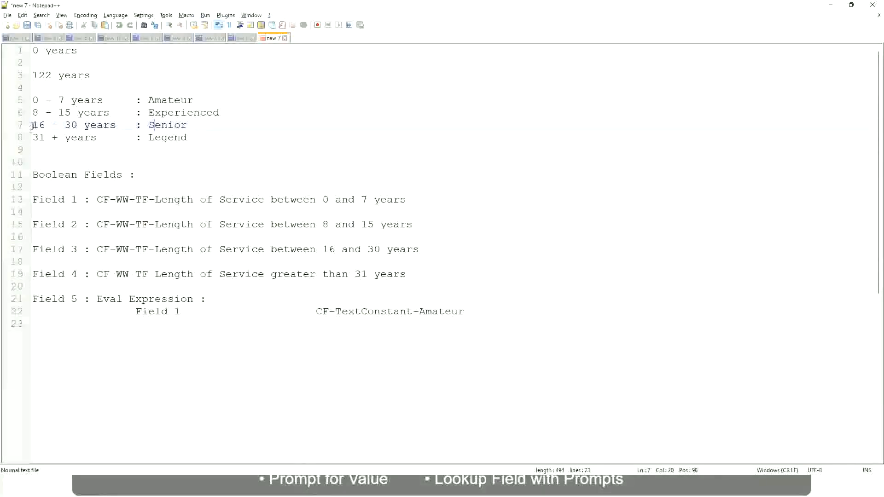
left_click_drag(30, 125, 86, 125)
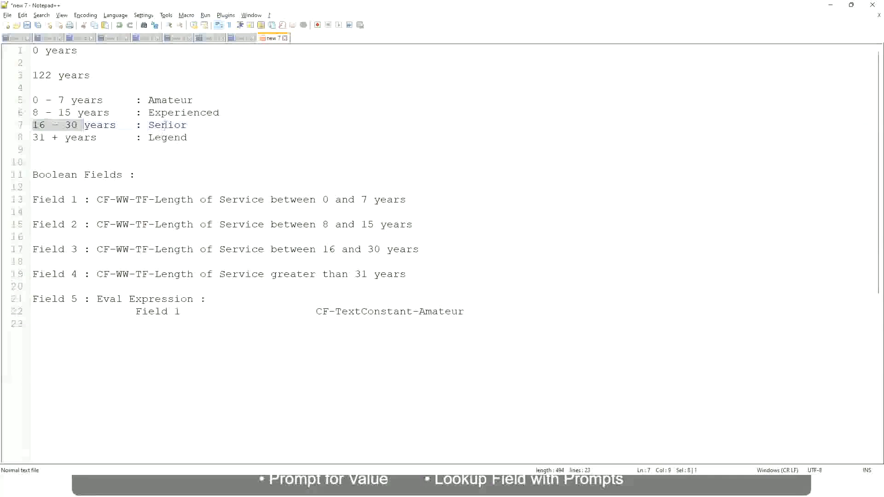
double_click(165, 126)
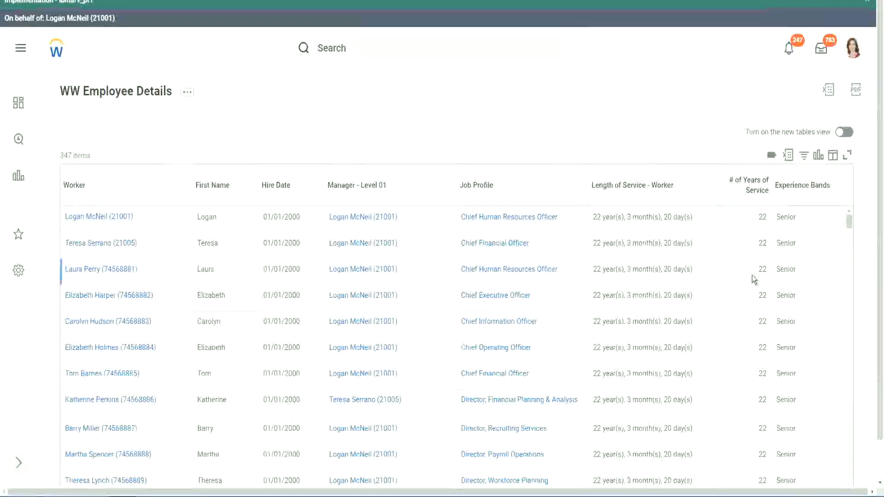
- Back in the Workday report output, examine the # of Years of Service and Experience Bands columns across the workers
scroll(758, 275, "down", 3)
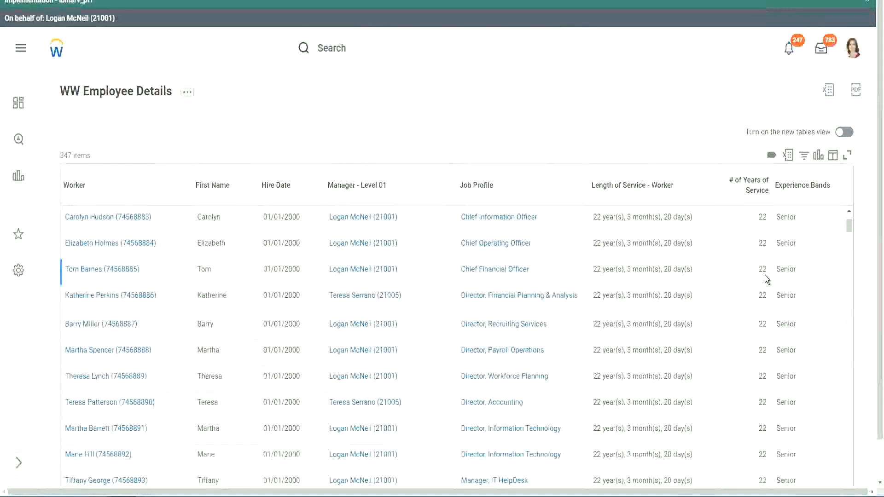
scroll(765, 276, "down", 7)
scroll(770, 305, "down", 5)
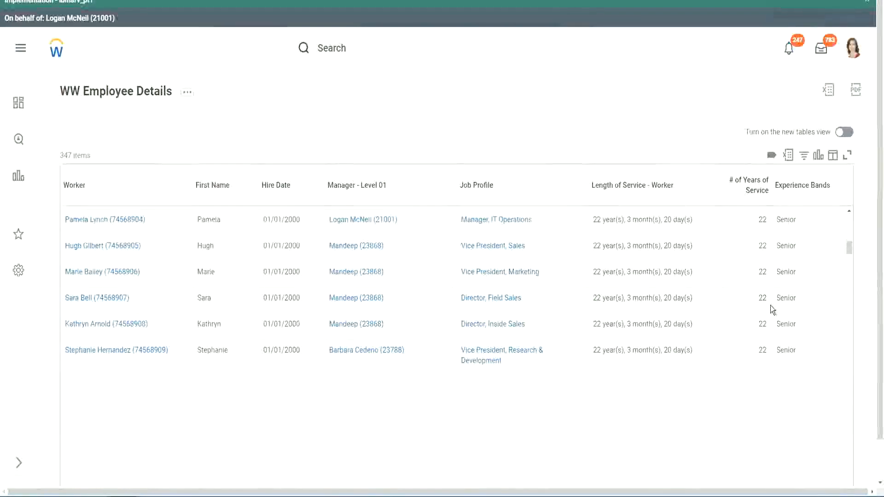
scroll(783, 317, "down", 2)
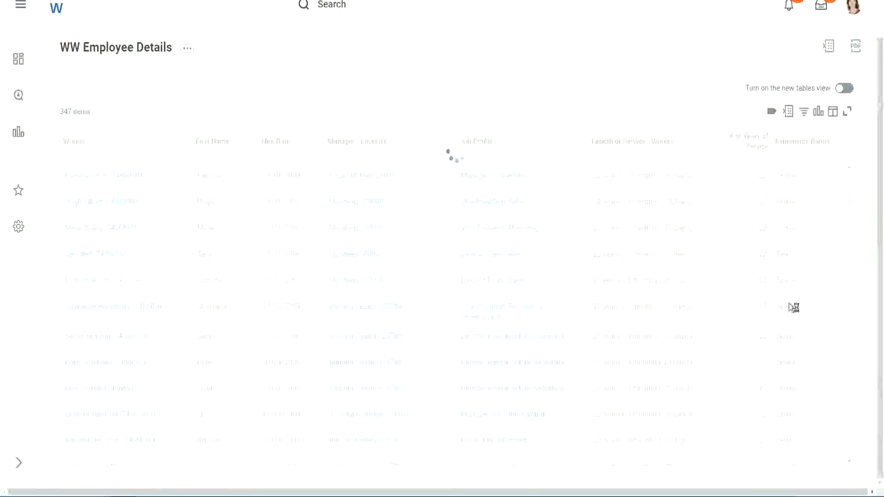
scroll(819, 260, "down", 5)
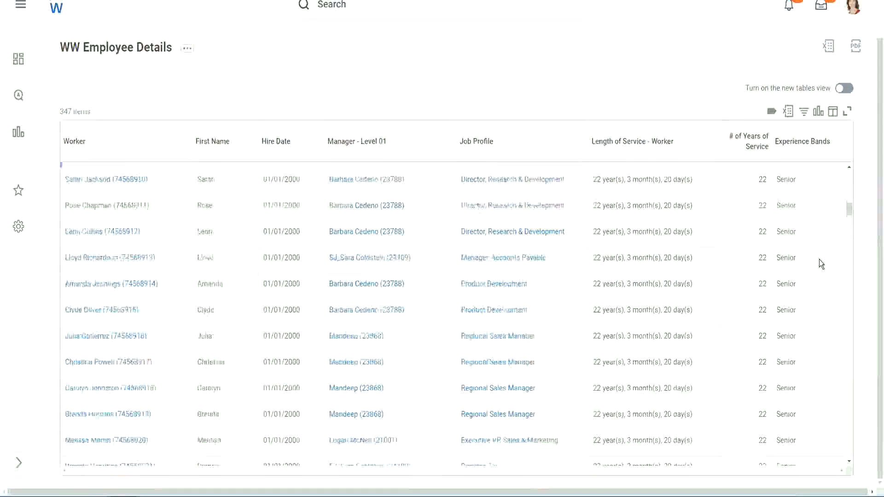
scroll(819, 260, "down", 4)
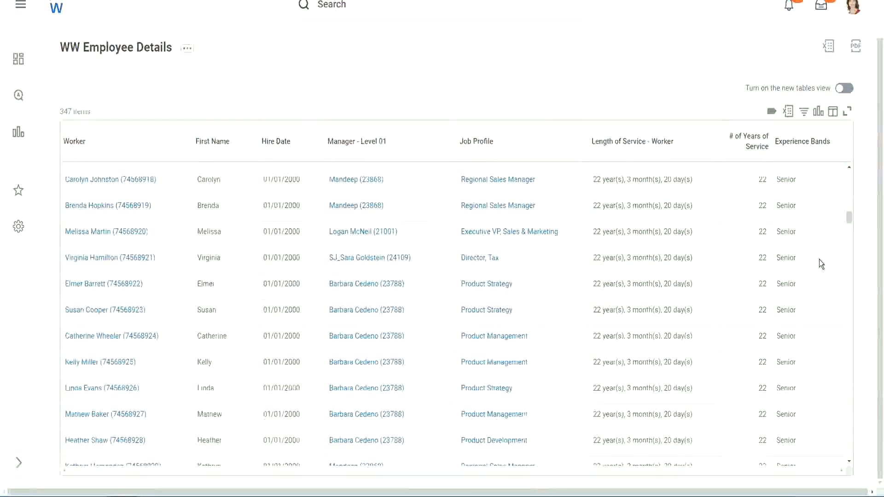
scroll(819, 259, "down", 10)
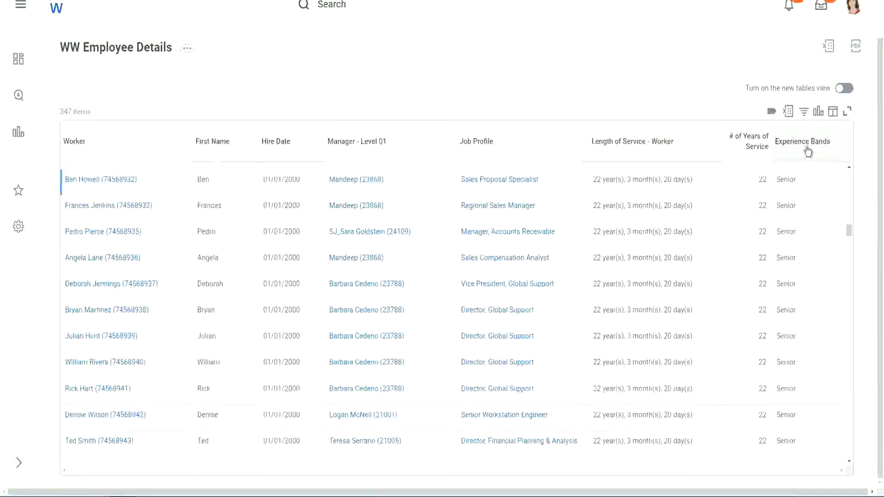
- Filter the report output to rows whose Experience Bands column contains Amateur
left_click(806, 148)
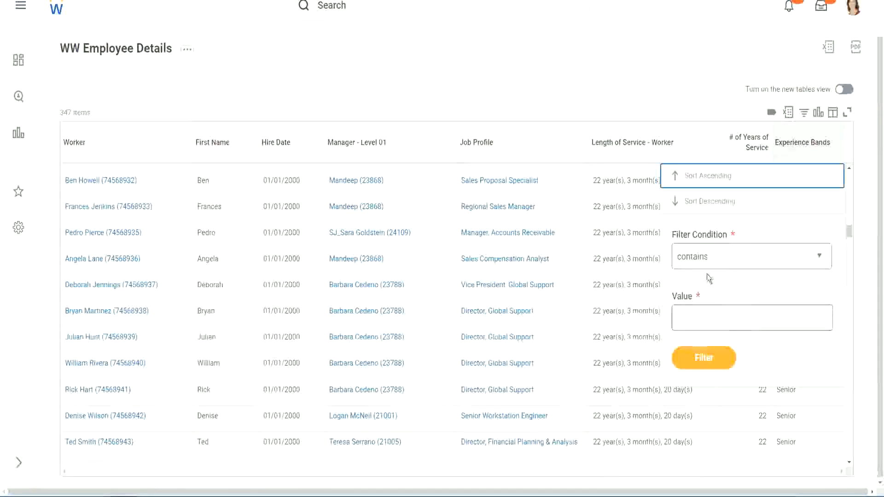
left_click(701, 310)
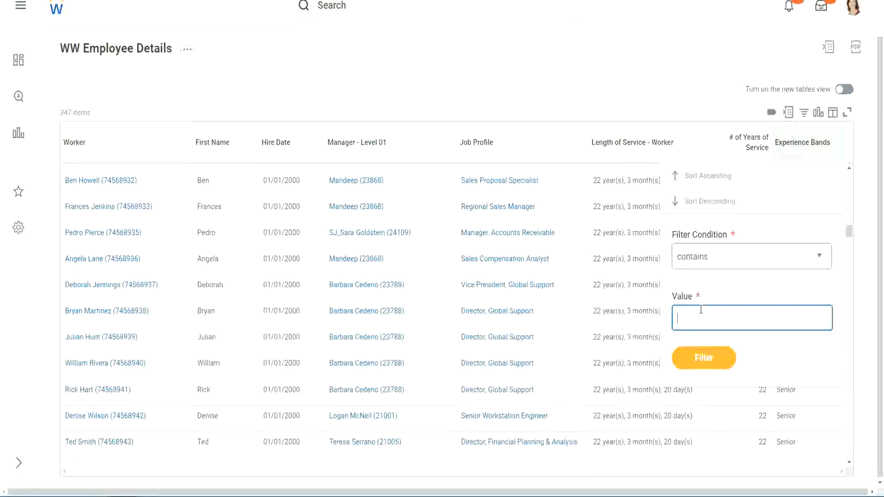
type("Amateur")
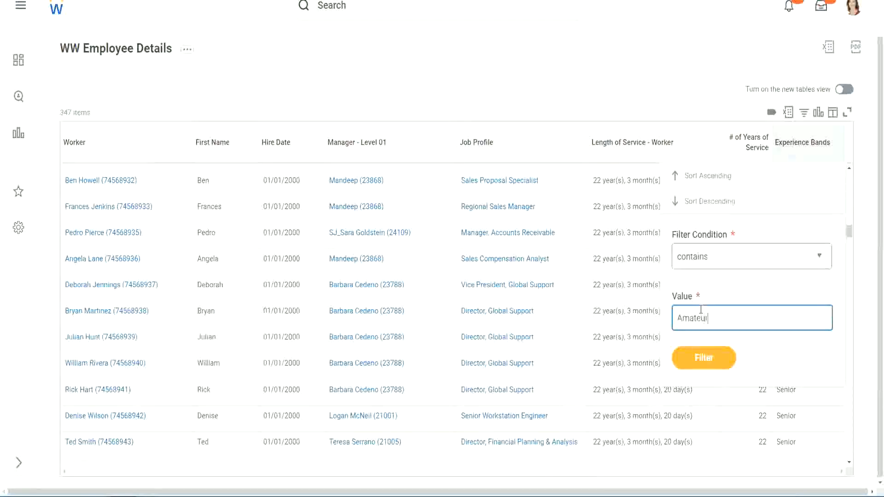
left_click(697, 362)
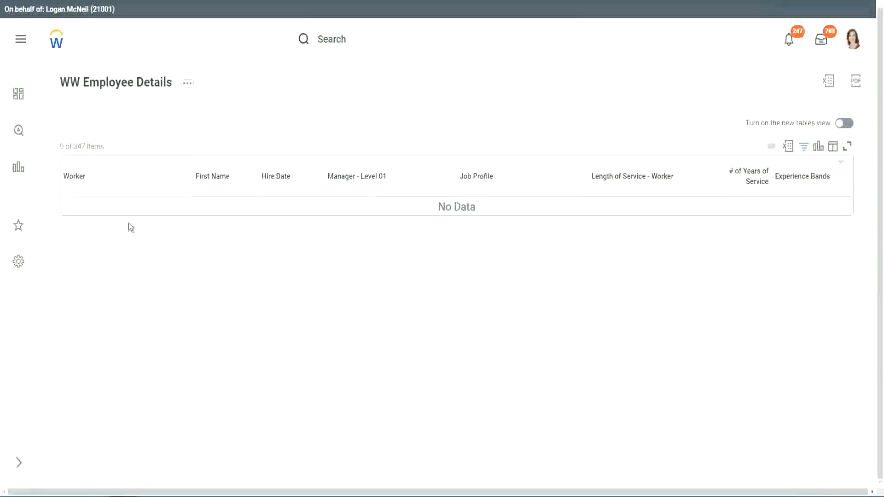
- Change the Experience Bands filter value to Legend and review the matching workers' years of service
left_click(801, 179)
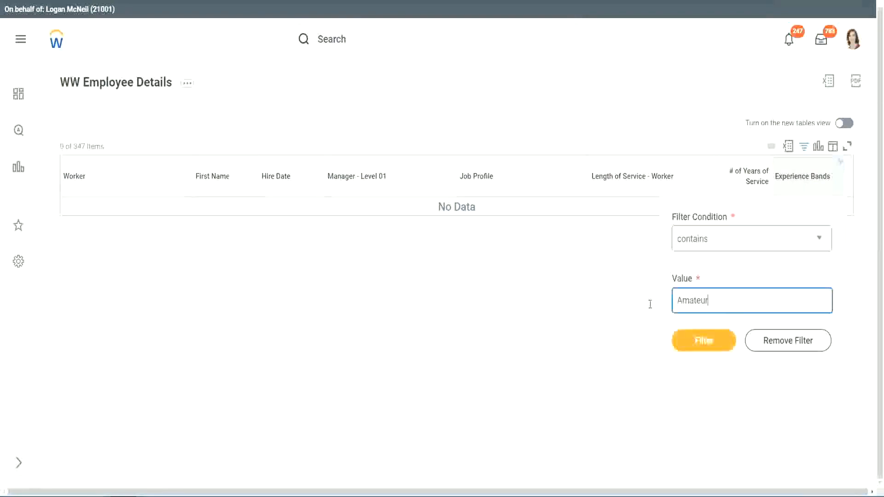
left_click_drag(711, 302, 631, 302)
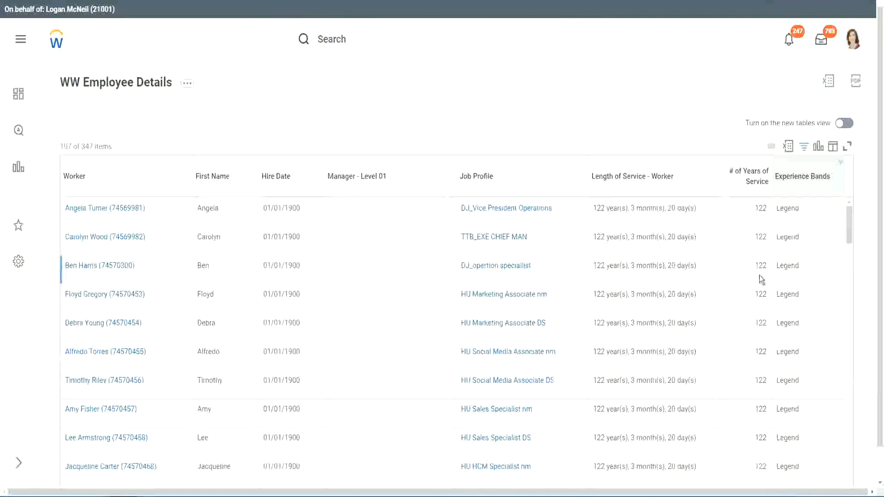
scroll(759, 276, "down", 12)
scroll(759, 275, "down", 5)
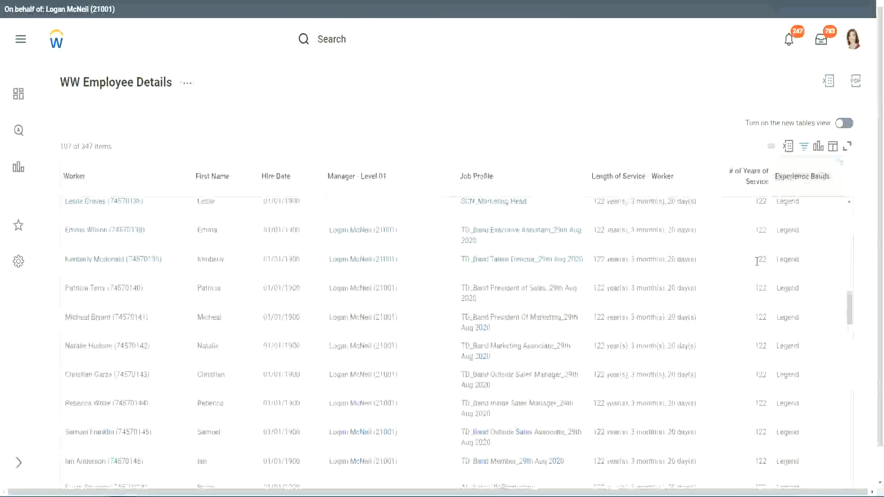
scroll(757, 261, "down", 10)
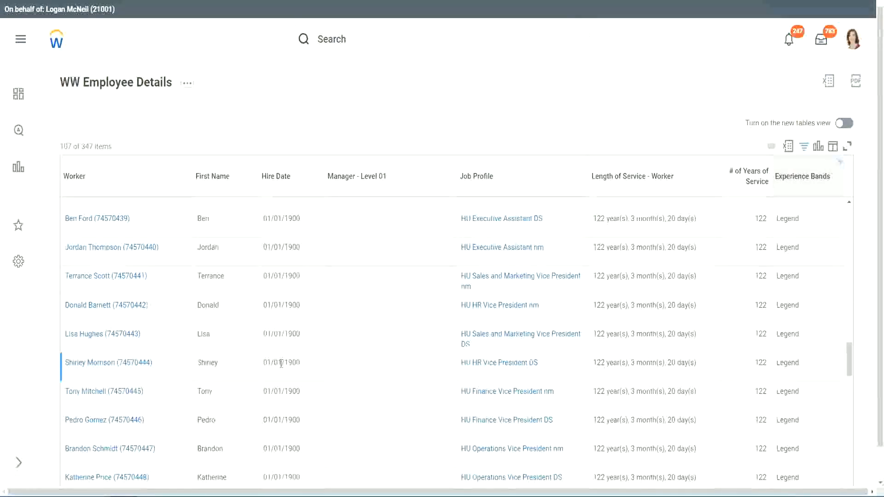
- Check the hire dates and years of service through the end of the Legend rows against the 31 + years band
double_click(287, 362)
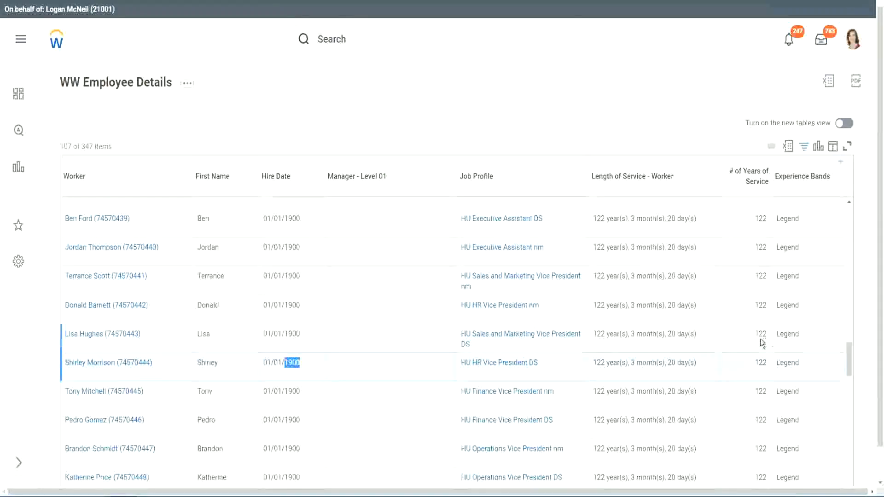
scroll(755, 343, "down", 2)
scroll(750, 342, "down", 3)
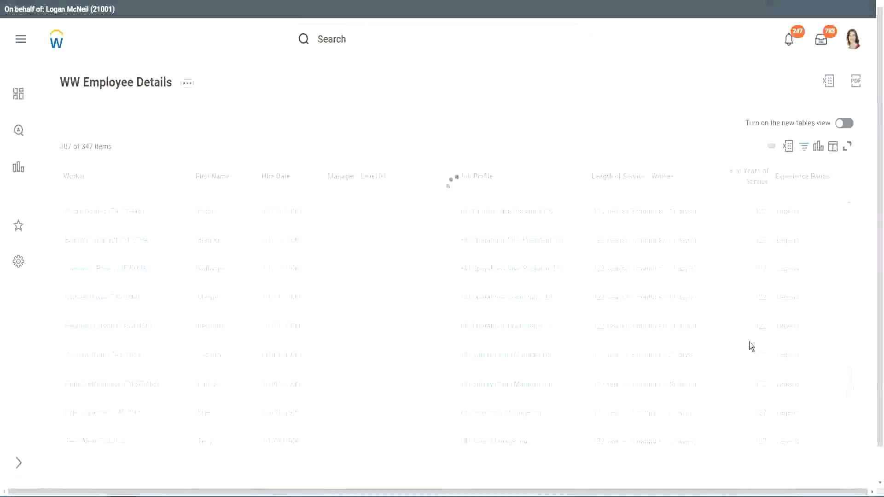
scroll(750, 341, "down", 15)
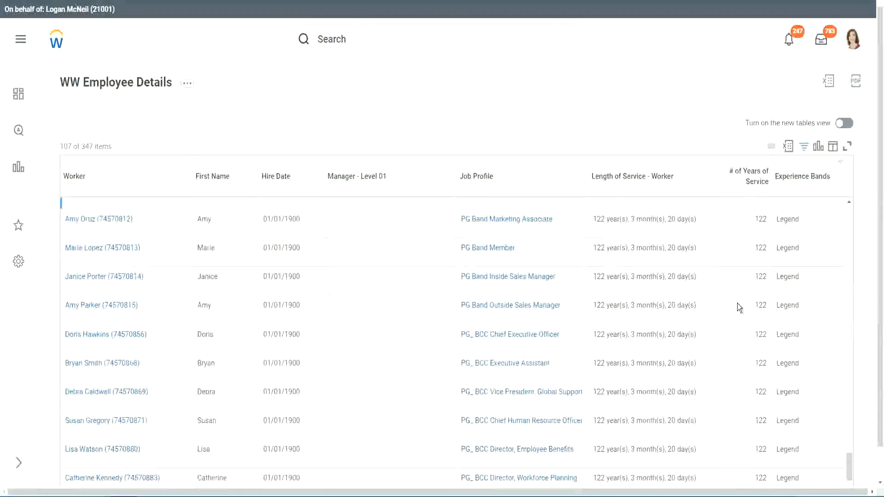
scroll(737, 303, "down", 3)
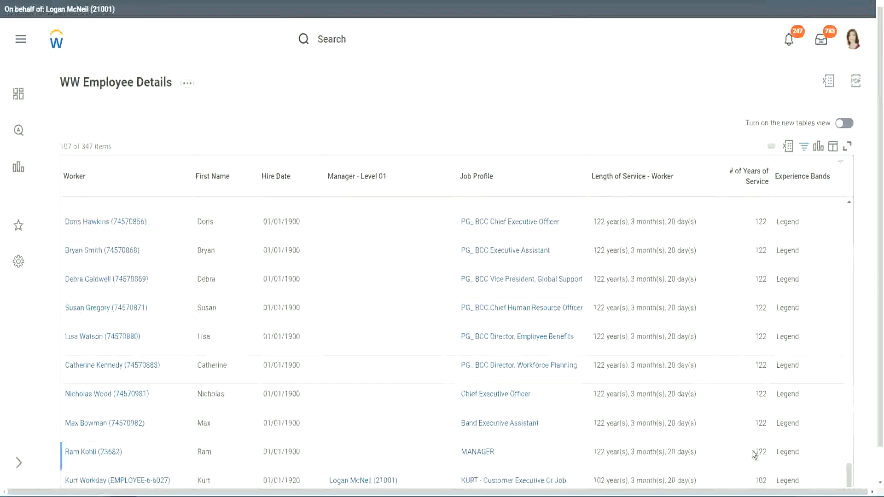
double_click(760, 479)
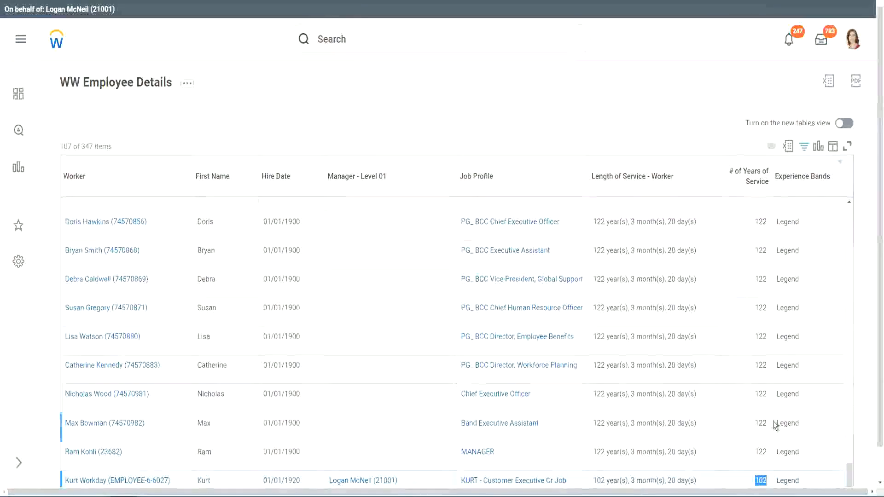
left_click_drag(760, 394, 767, 394)
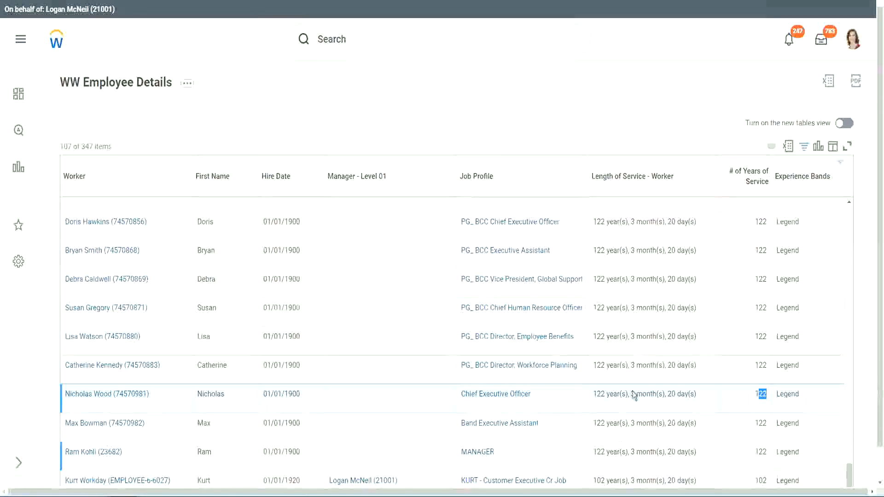
left_click(742, 366)
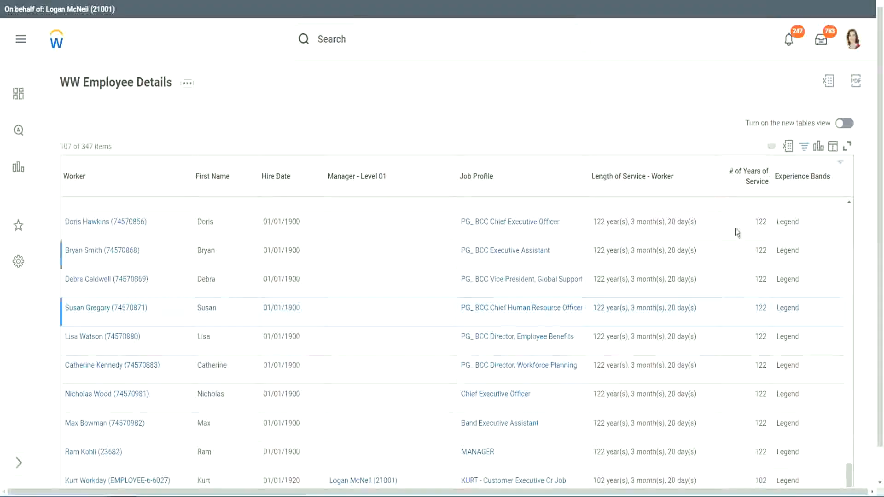
- Change the Experience Bands filter value to Experienced and apply it to the report output
left_click(808, 181)
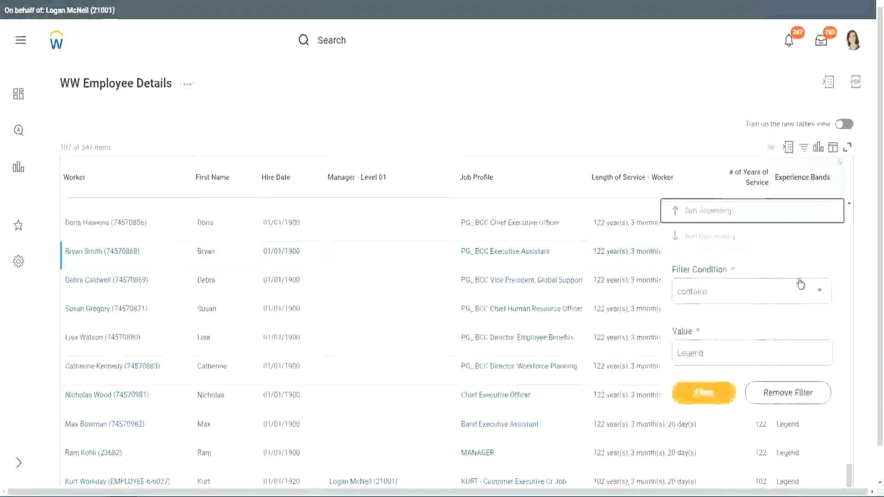
left_click(725, 355)
key("ctrl+a")
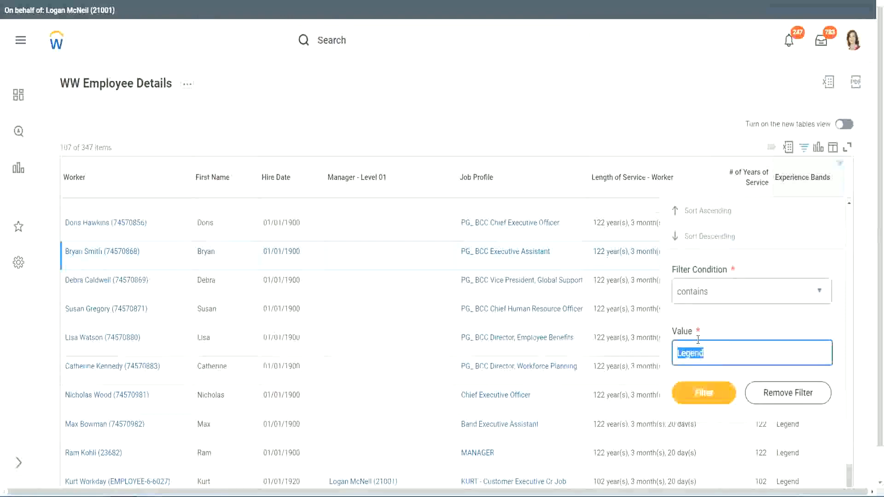
type("Ex")
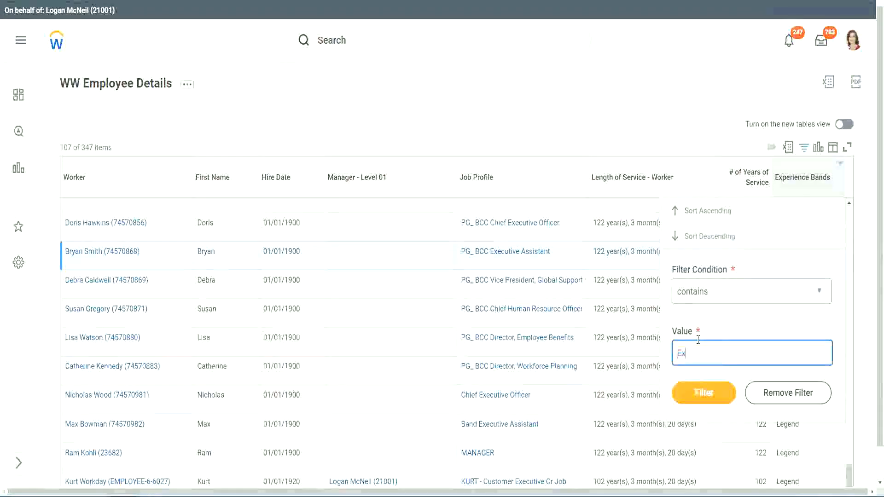
type("per")
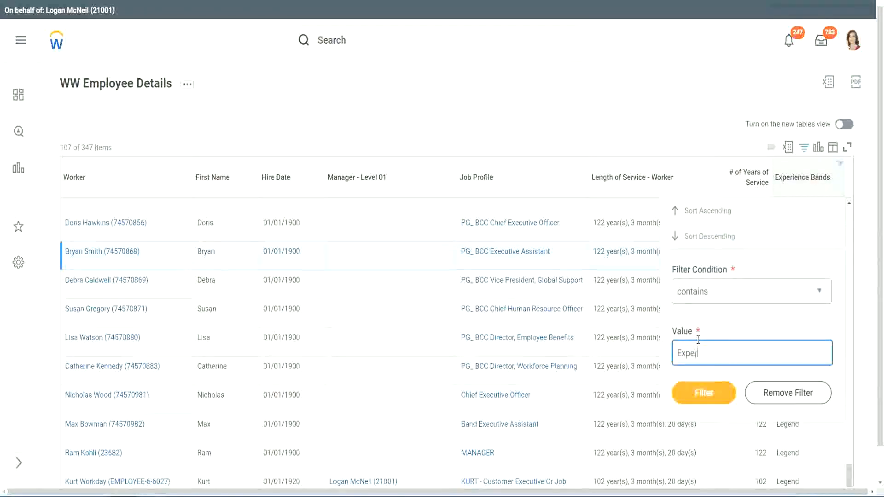
type("ienced")
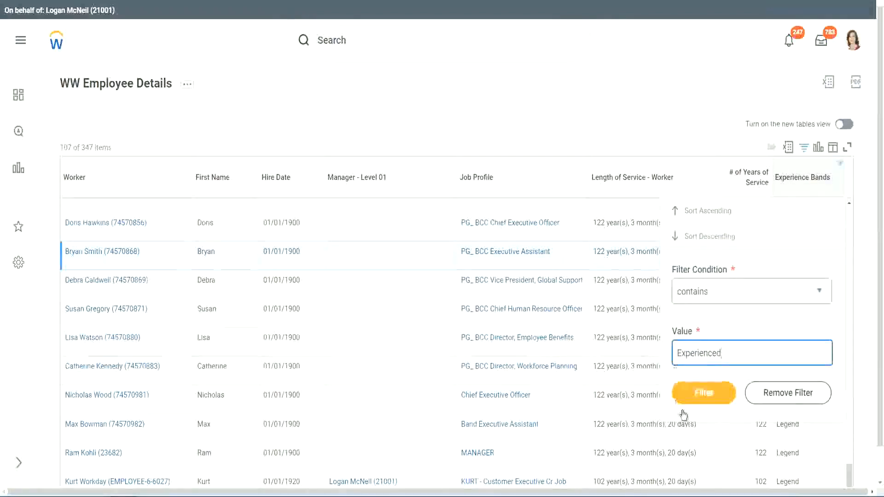
left_click(709, 392)
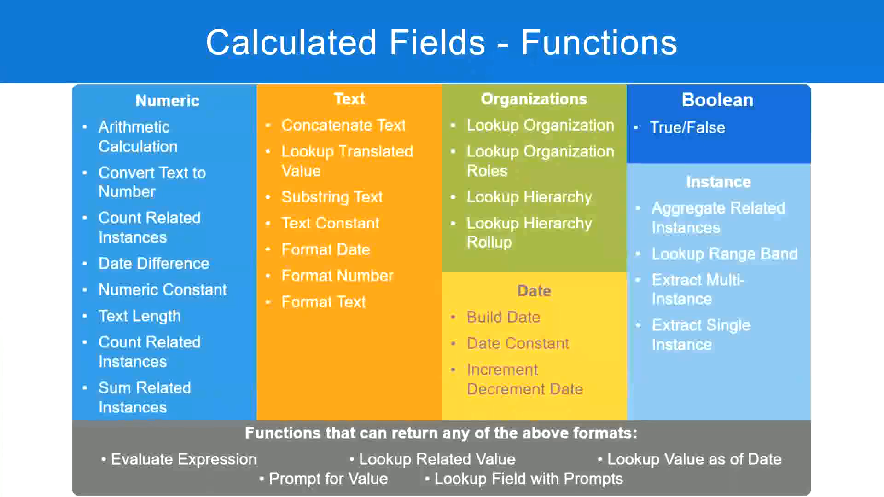
- Switch to the Notepad++ notes and check the year range defined for the Experienced band
key("alt+Tab")
left_click(81, 114)
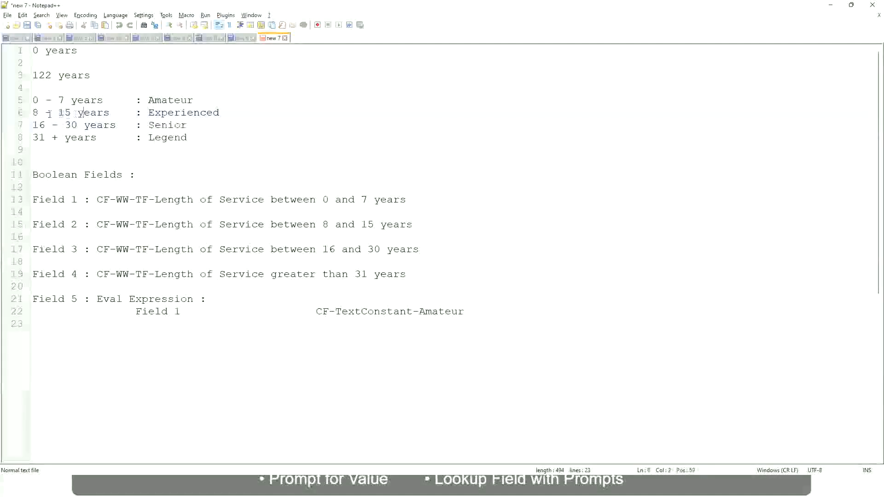
left_click_drag(40, 113, 71, 113)
left_click(73, 113)
left_click(102, 113)
- Return to the Workday report and check the Experienced rows' years of service against the 8 - 15 years band
key("alt+Tab")
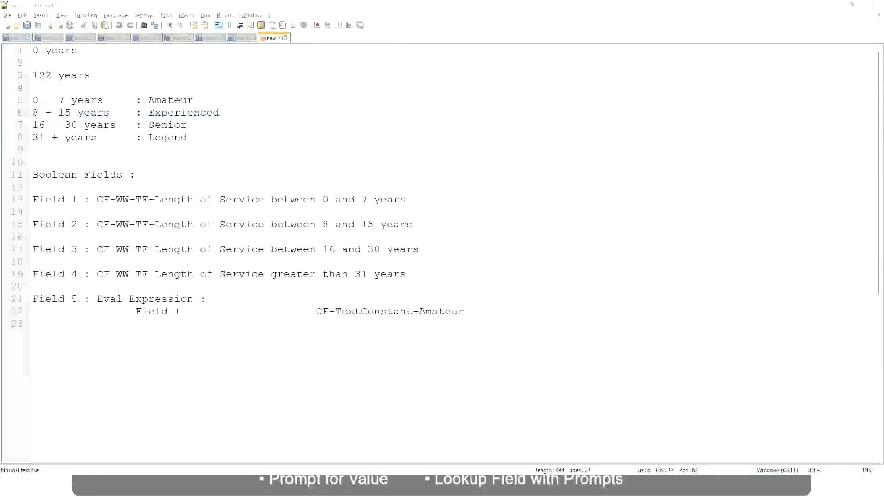
scroll(764, 337, "down", 2)
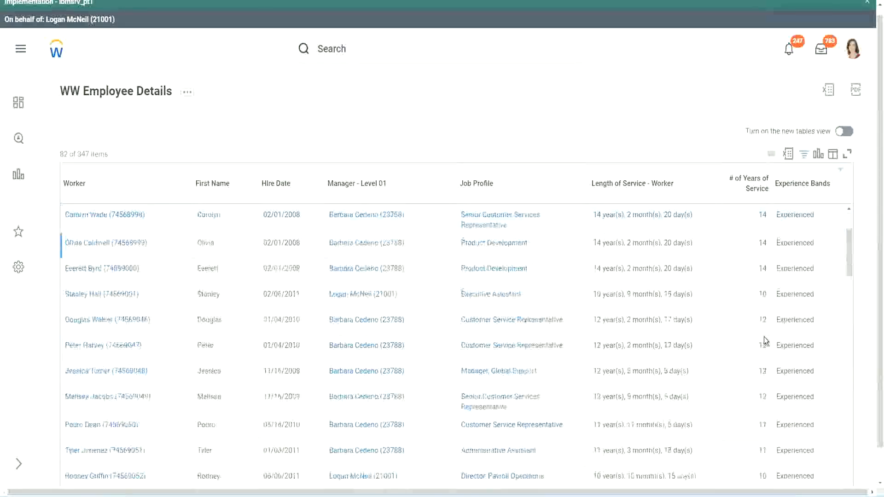
double_click(760, 243)
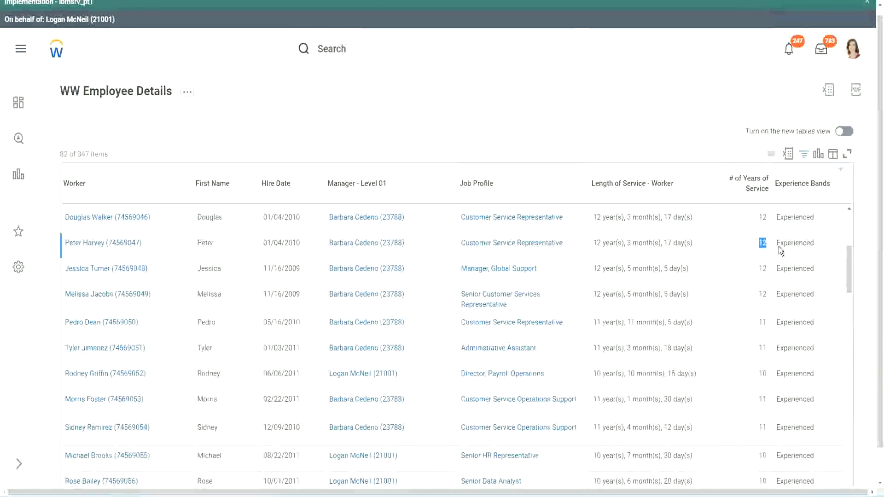
double_click(793, 243)
scroll(757, 359, "down", 2)
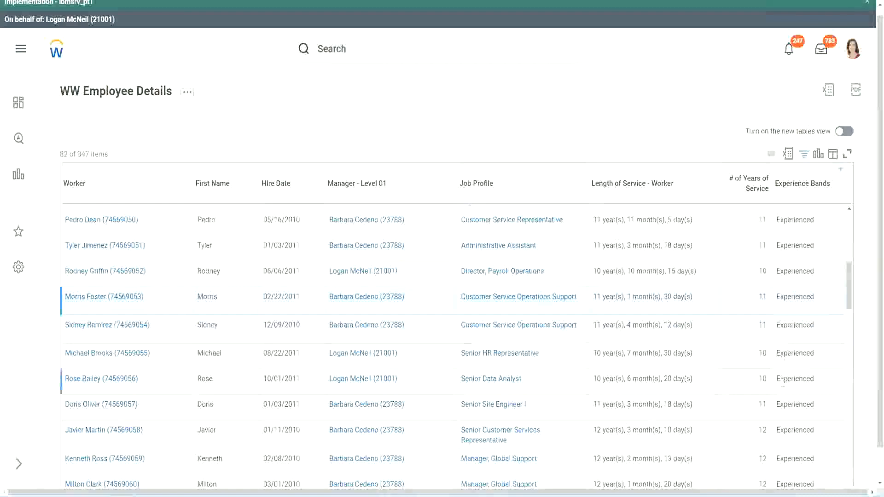
scroll(782, 382, "down", 5)
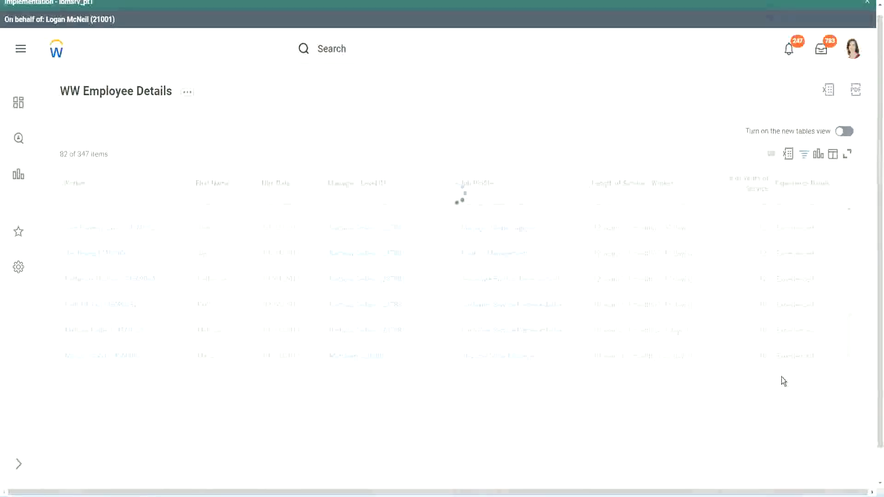